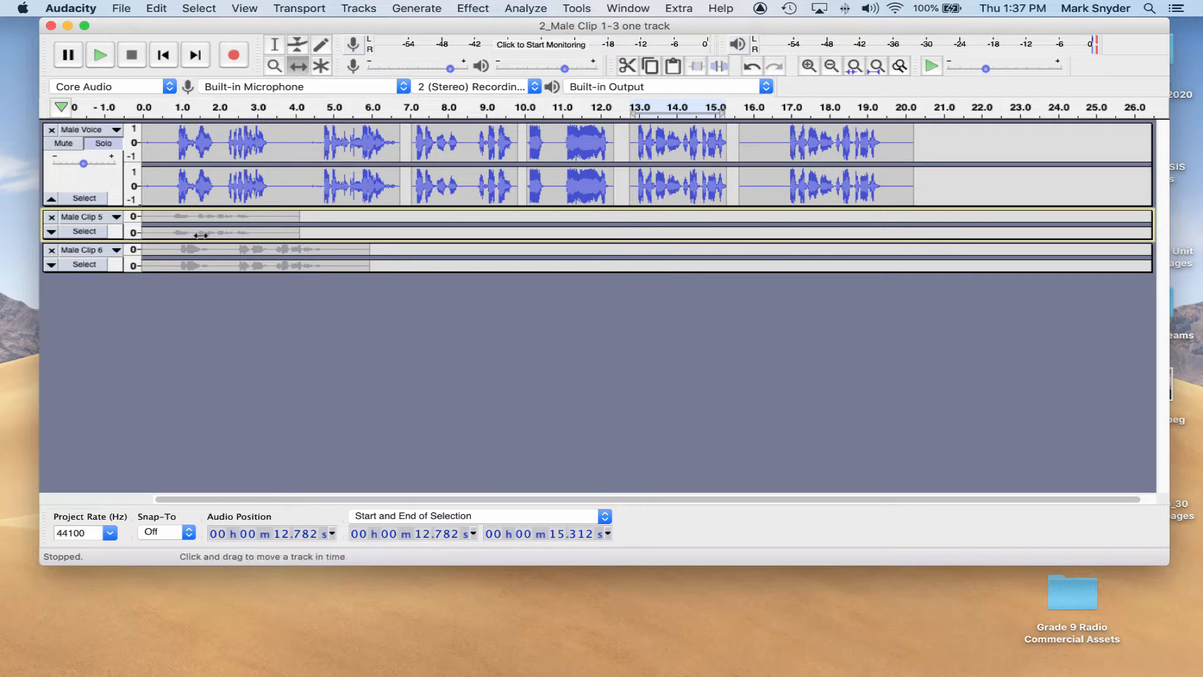
Move the Male Clip 5 audio into the Male Voice track after its last clip, starting at about 20.8 s, and remove the emptied track
mouse_move(200, 235)
left_mouse_down()
mouse_move(282, 235)
mouse_move(214, 235)
left_mouse_up()
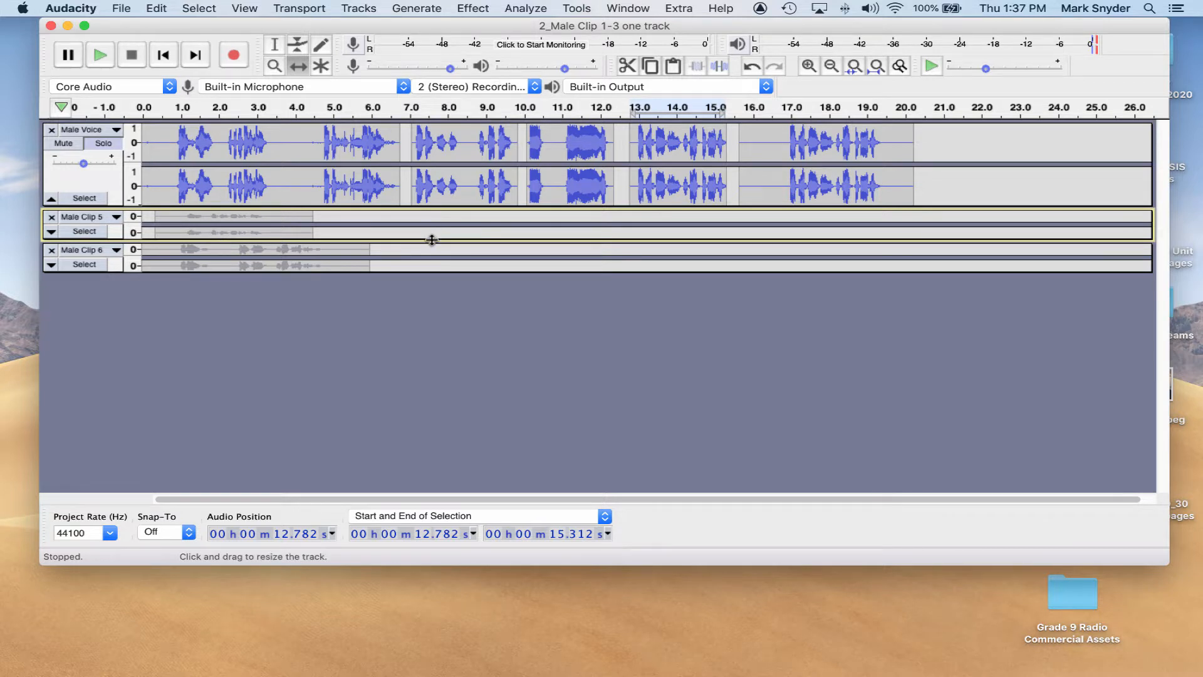
left_click_drag(432, 240, 426, 312)
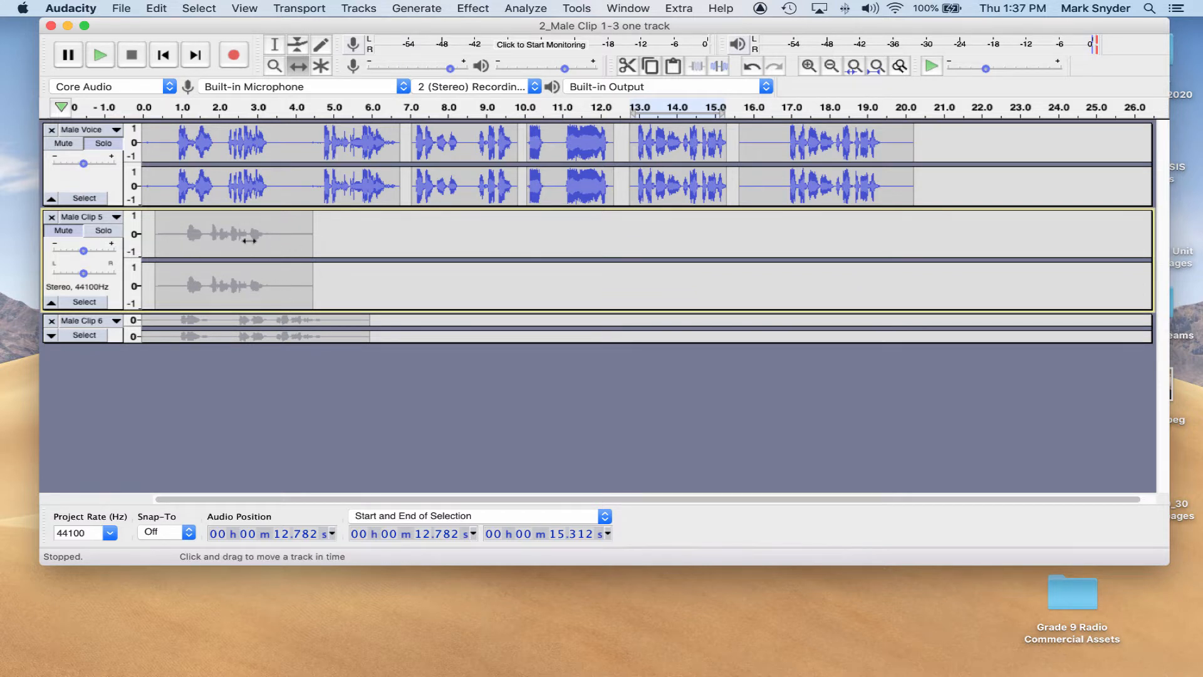
left_click_drag(268, 242, 1015, 152)
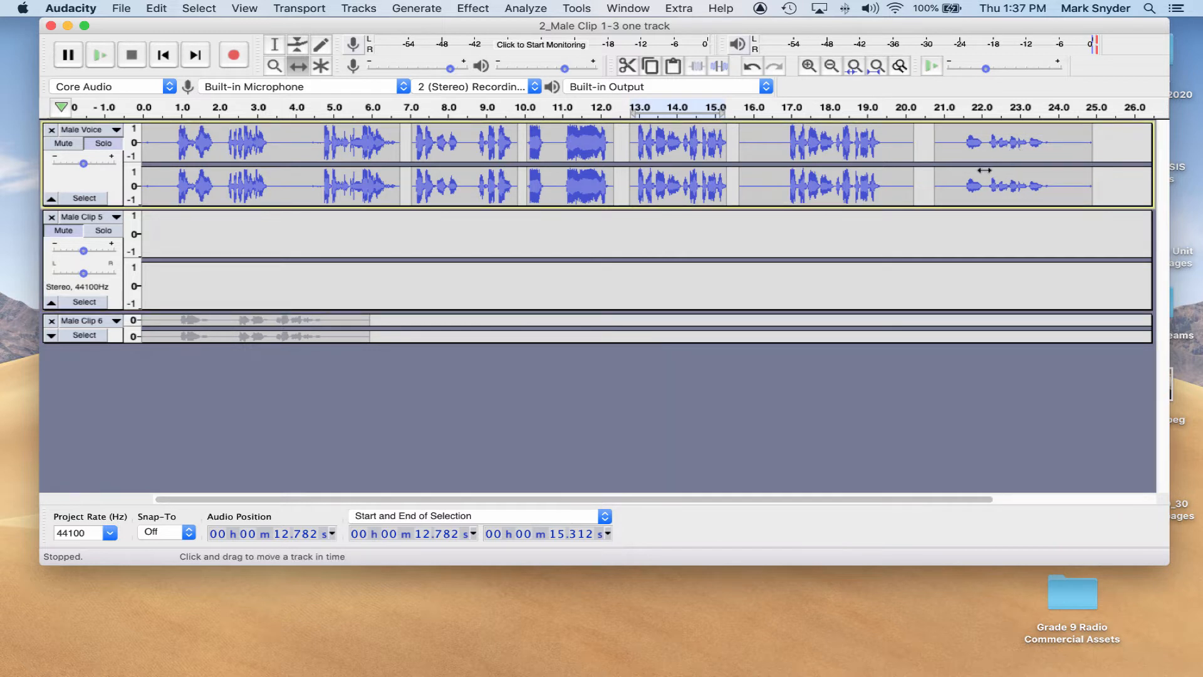
key("super+z")
left_click_drag(228, 243, 1003, 176)
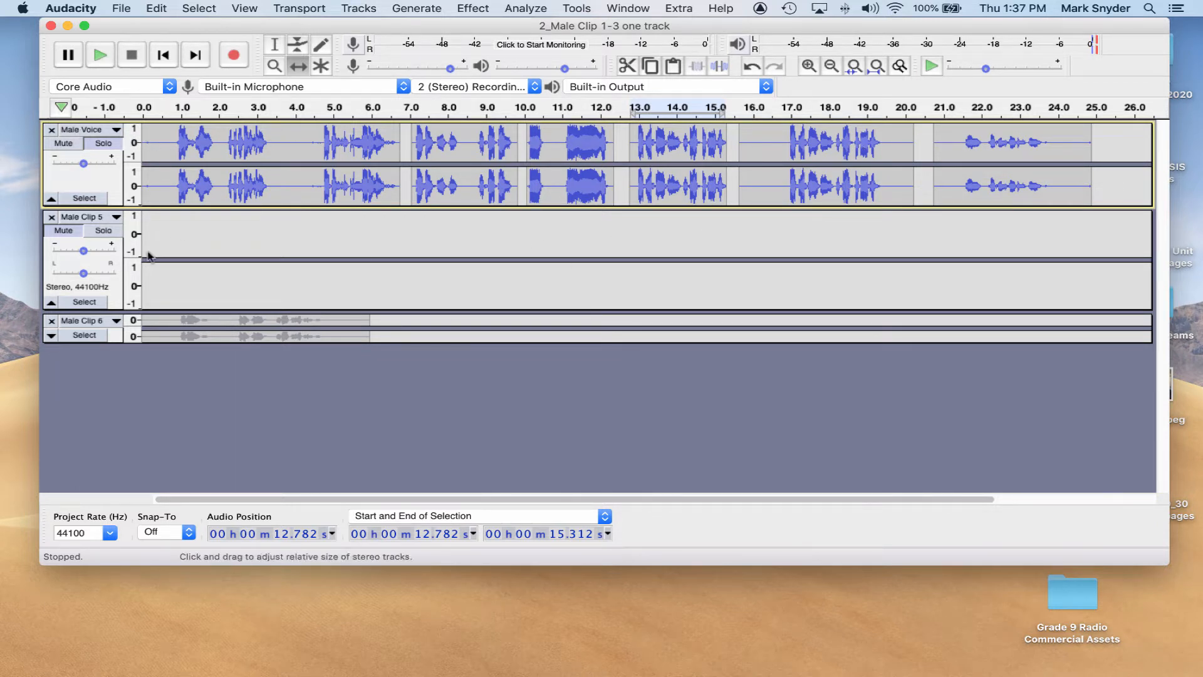
left_click(52, 218)
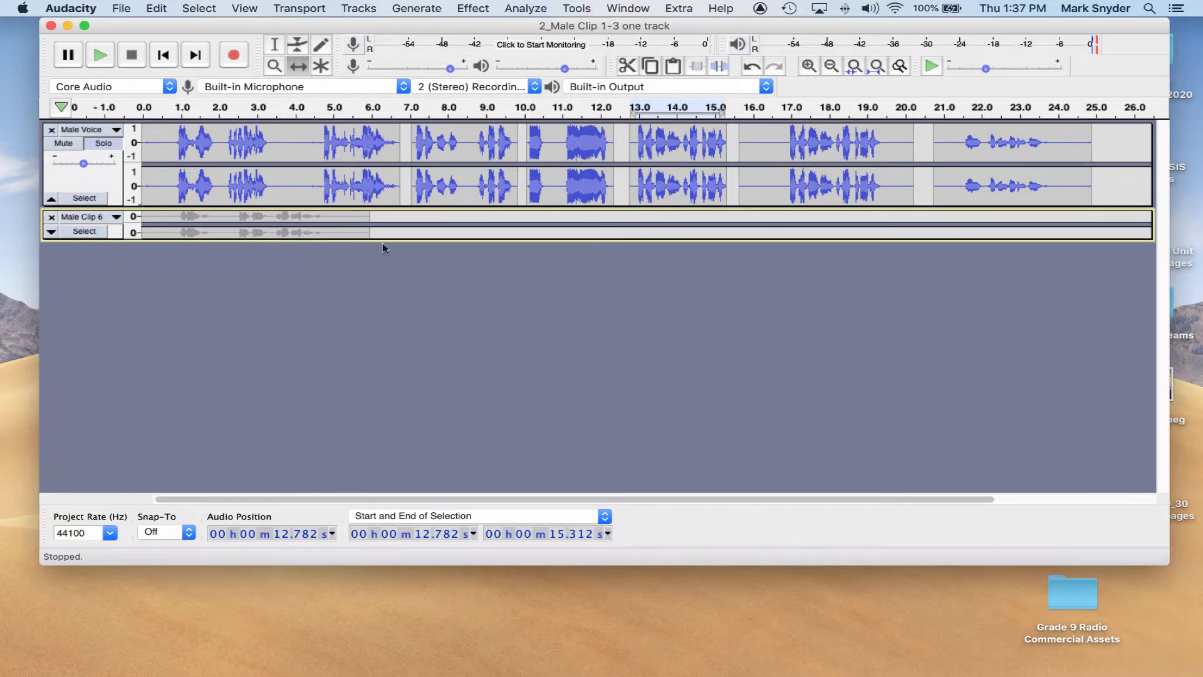
Copy the whole Male Clip 6 audio and paste it into the Male Voice track at about 25.7 s
left_click_drag(387, 239, 379, 330)
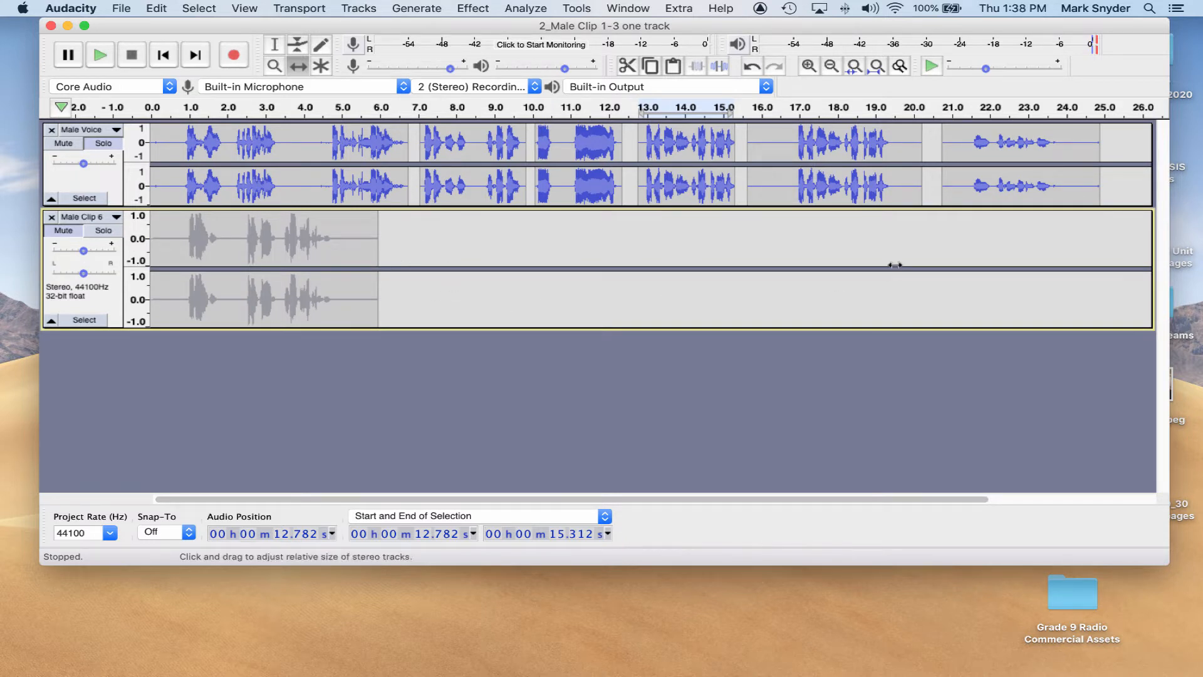
left_click_drag(452, 500, 398, 510)
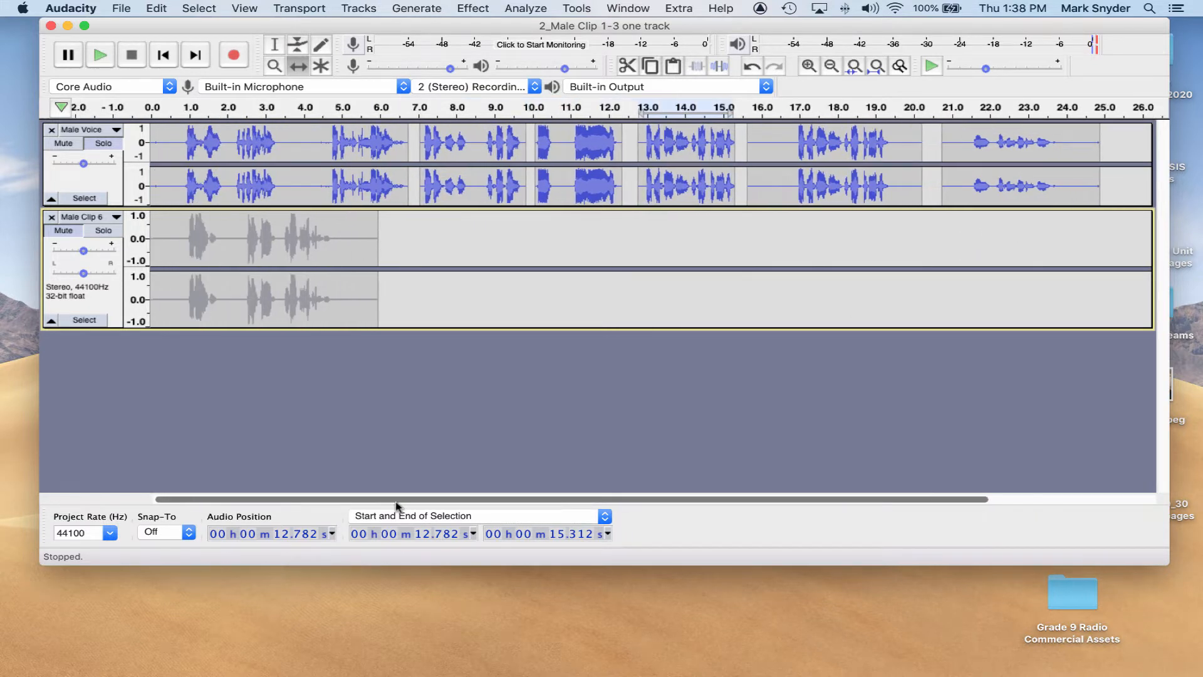
left_click(274, 45)
left_click_drag(417, 290, 4, 277)
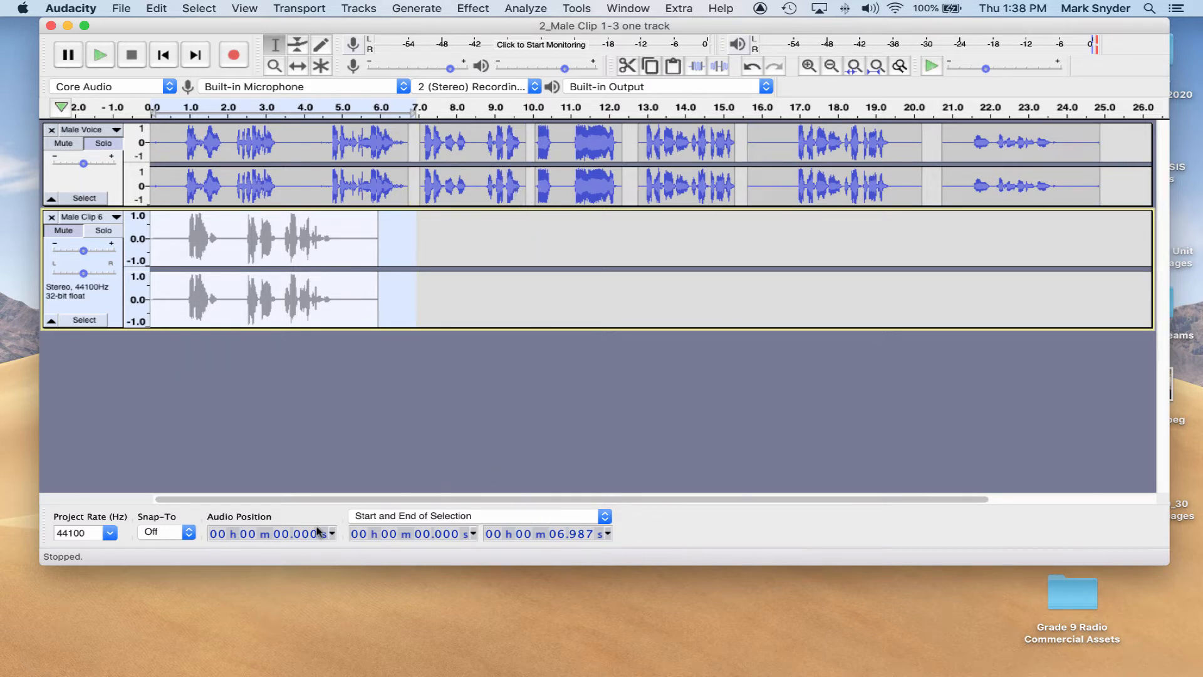
left_click_drag(362, 500, 527, 499)
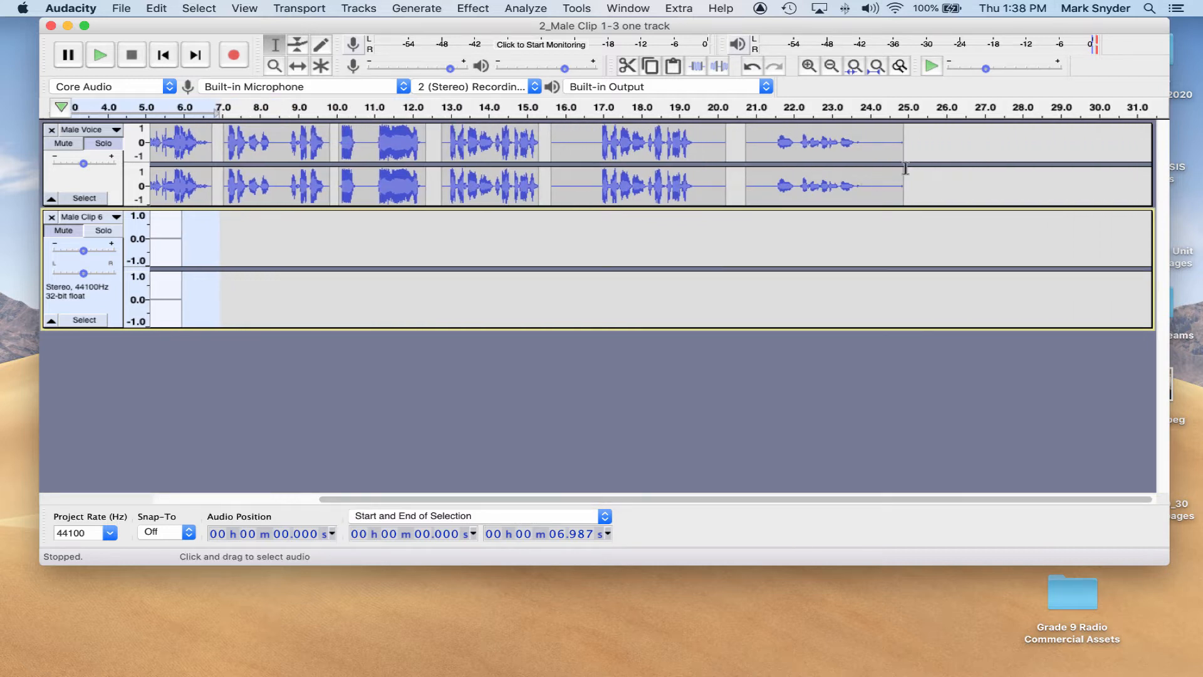
left_click(933, 143)
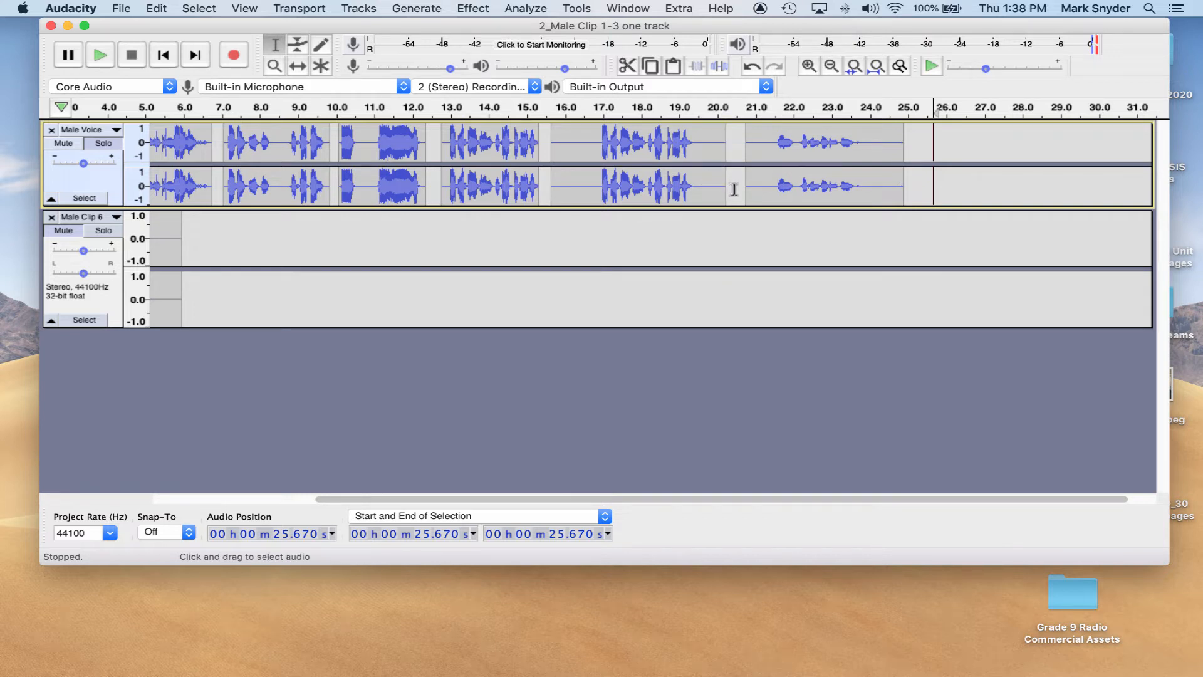
key("super+v")
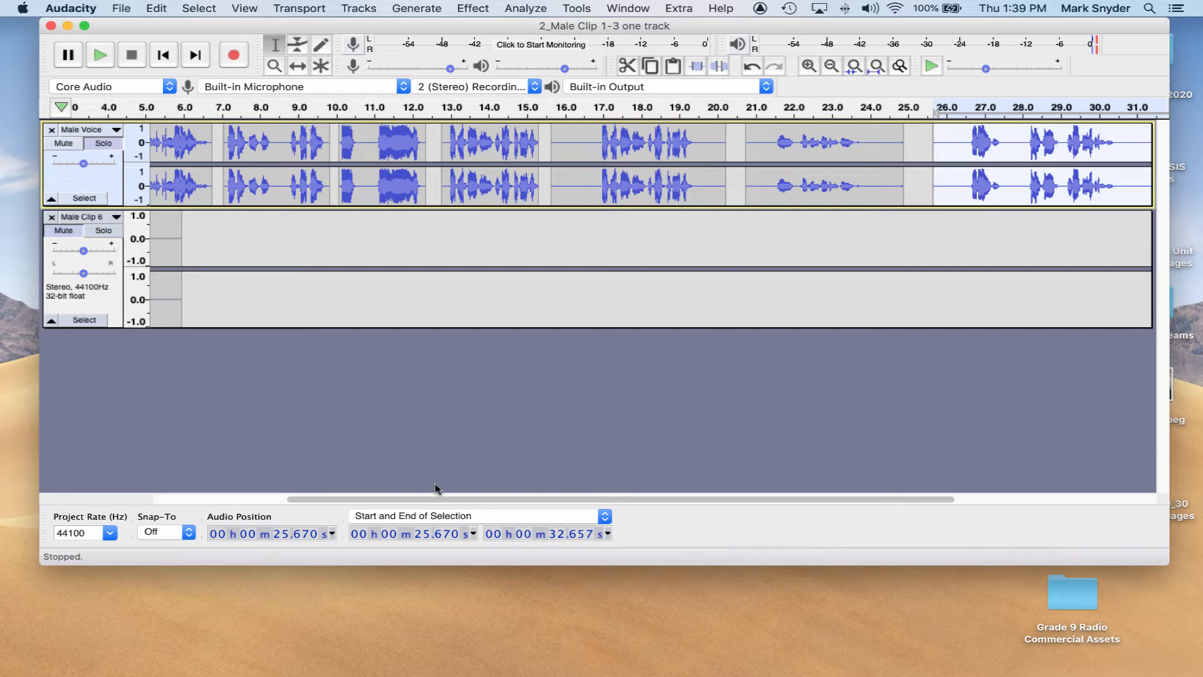
Delete the pasted Male Clip 6 copy from the end of the Male Voice track
left_click_drag(455, 499, 281, 498)
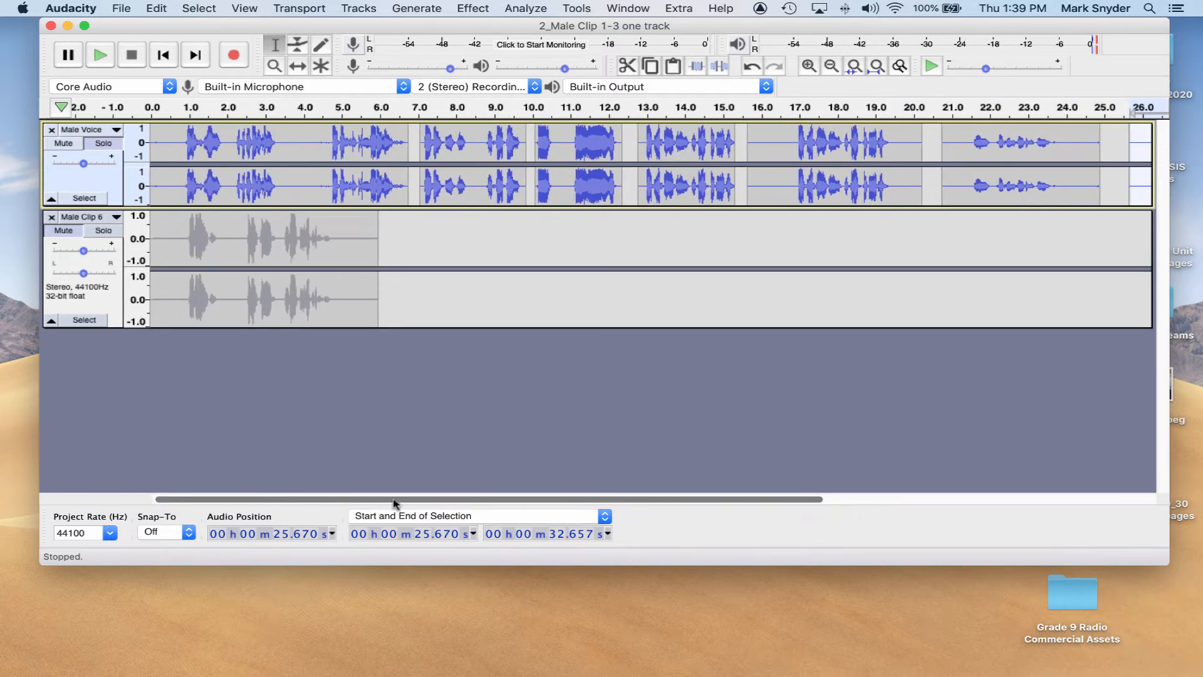
left_click_drag(393, 500, 251, 492)
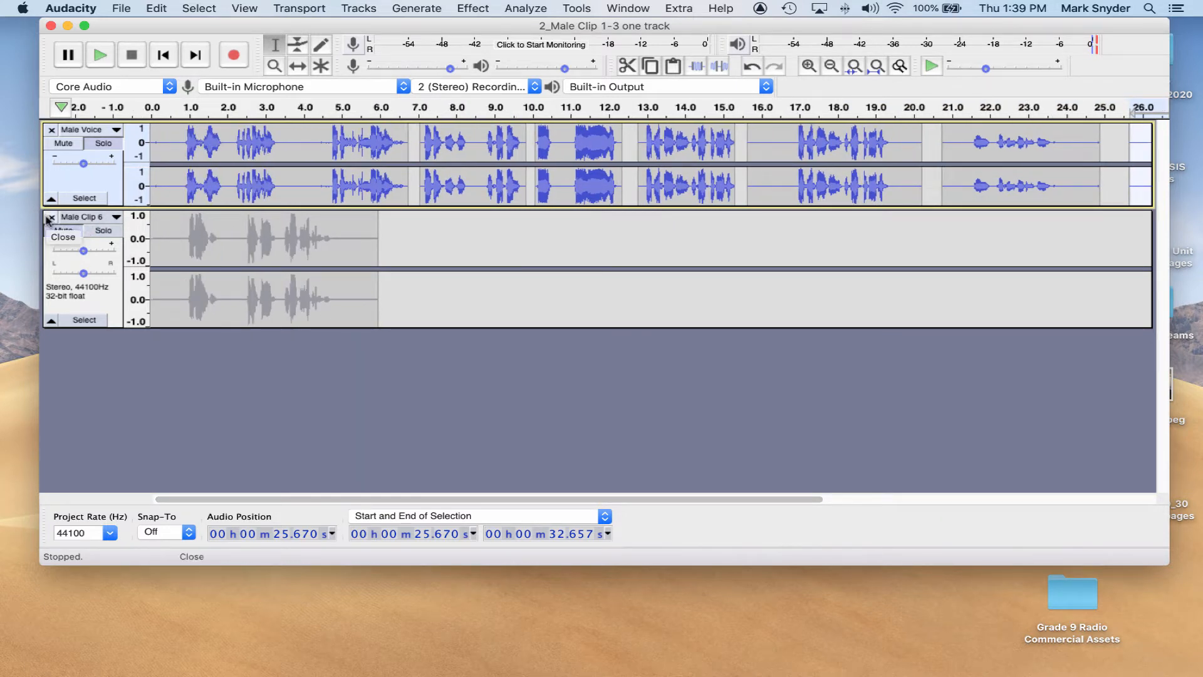
left_click_drag(359, 499, 640, 500)
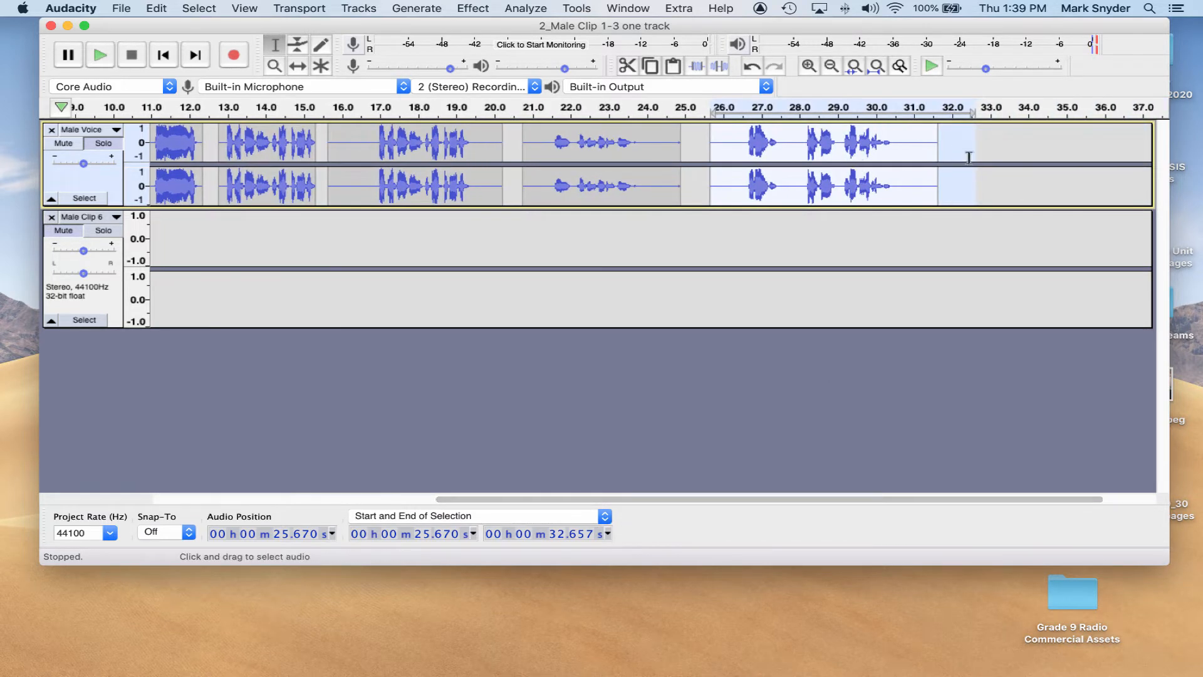
left_click_drag(965, 165, 704, 188)
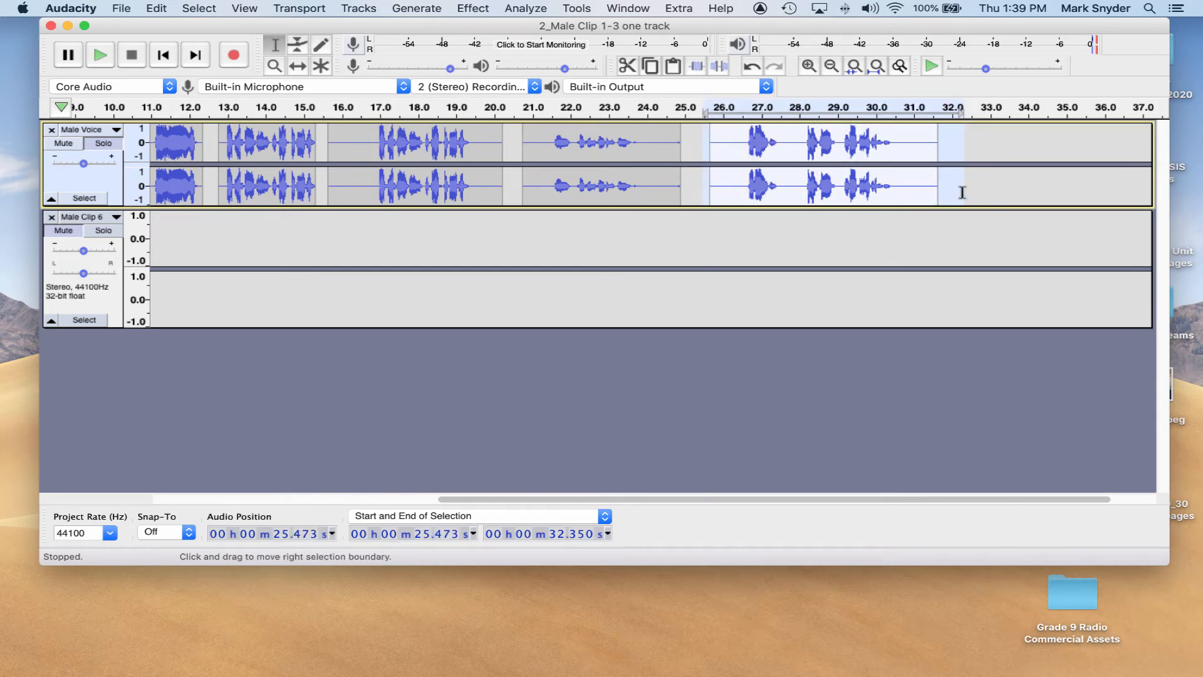
key("Delete")
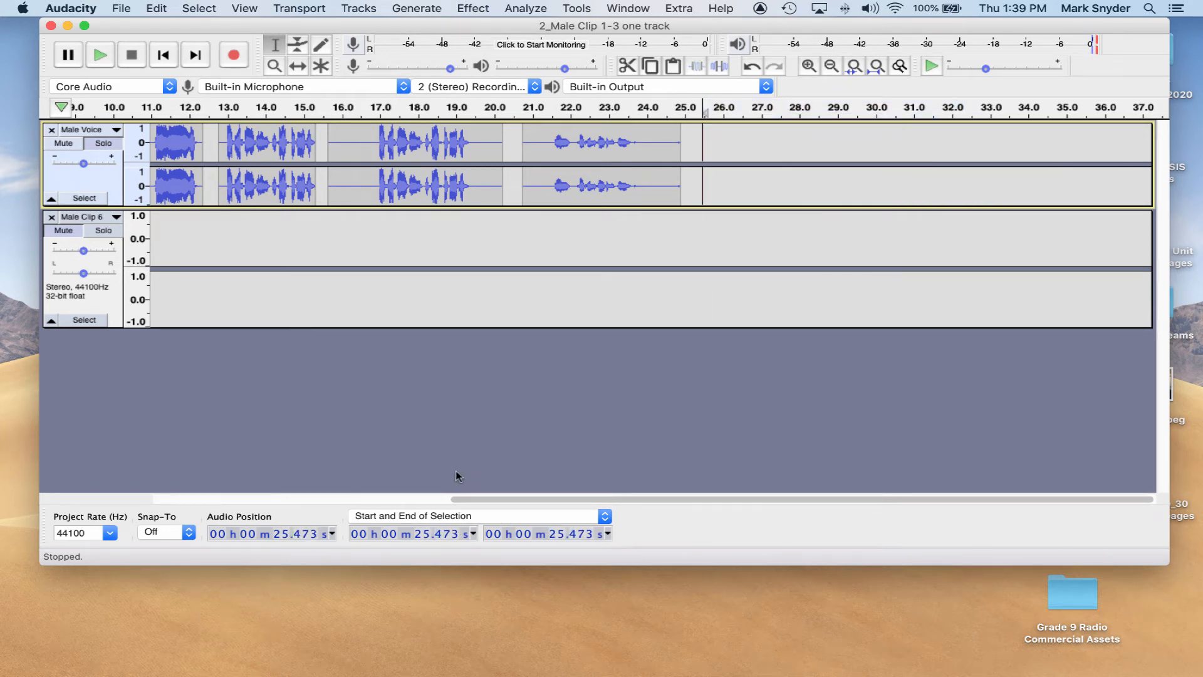
Cut the whole Male Clip 6 audio and paste it after the last clip on the Male Voice track, at about 25.7 s
left_click_drag(505, 499, 146, 499)
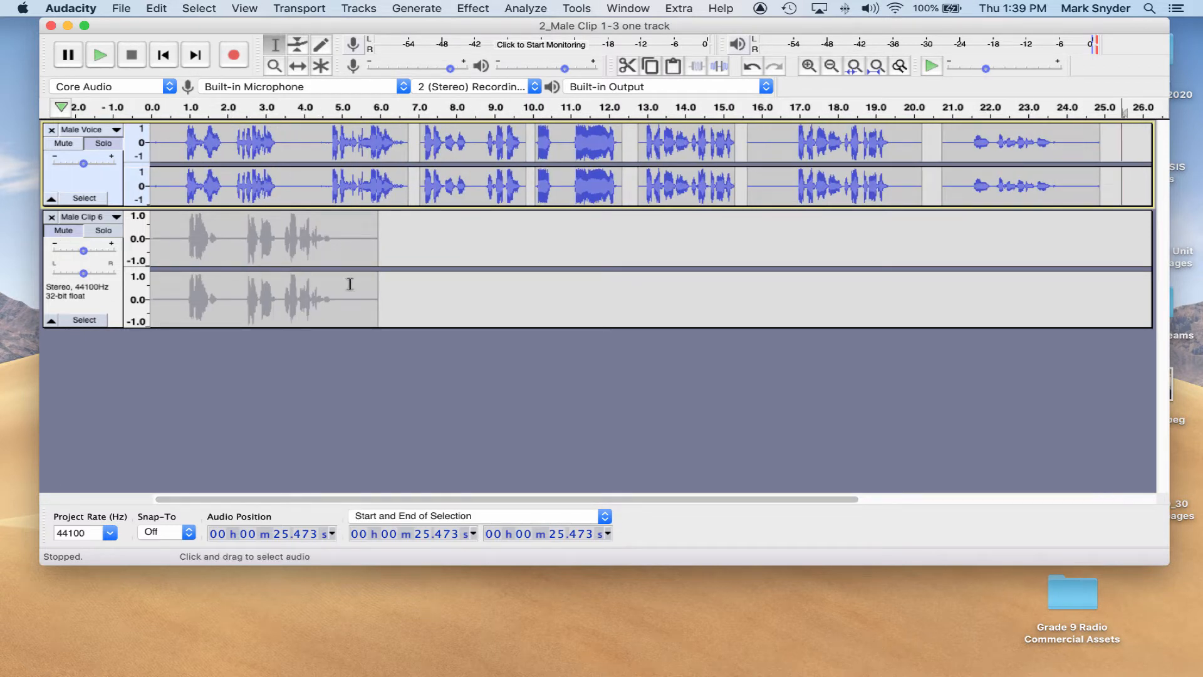
left_click_drag(430, 295, 71, 312)
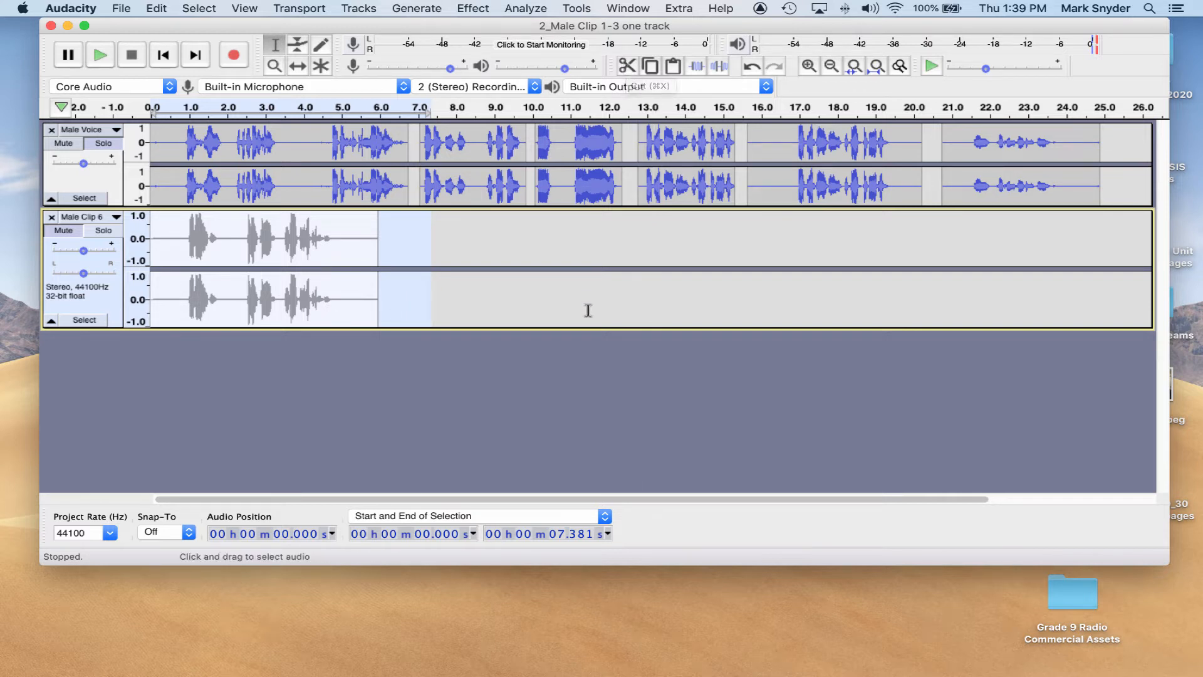
key("super+x")
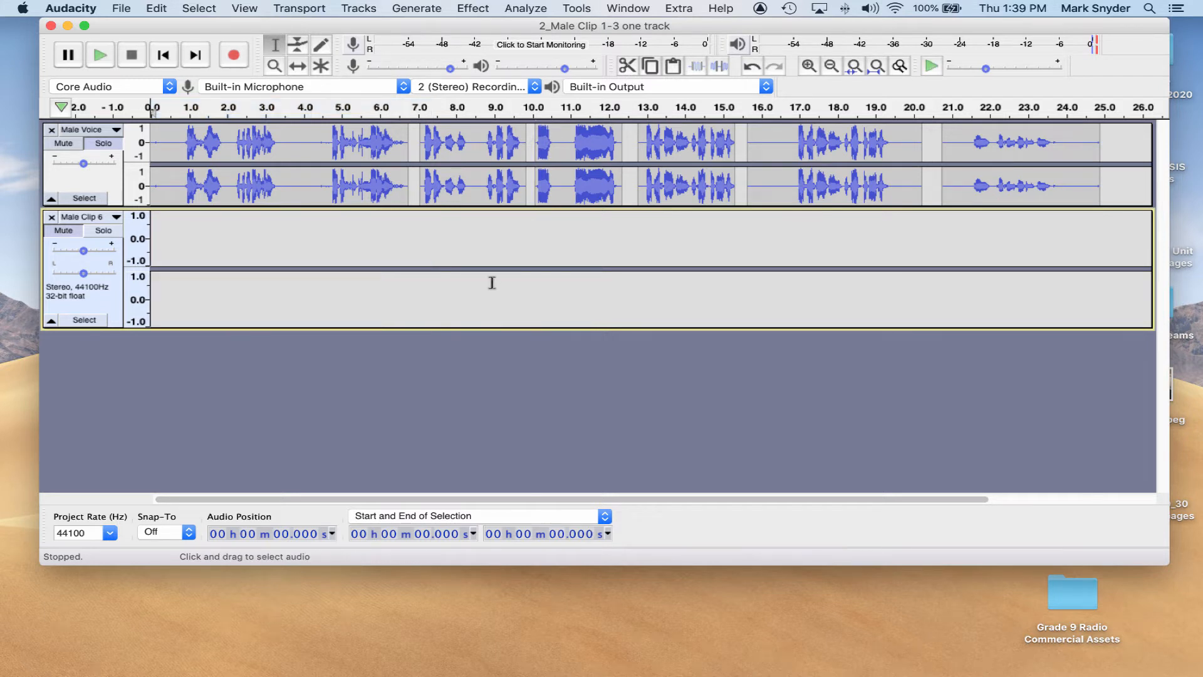
left_click_drag(361, 503, 526, 503)
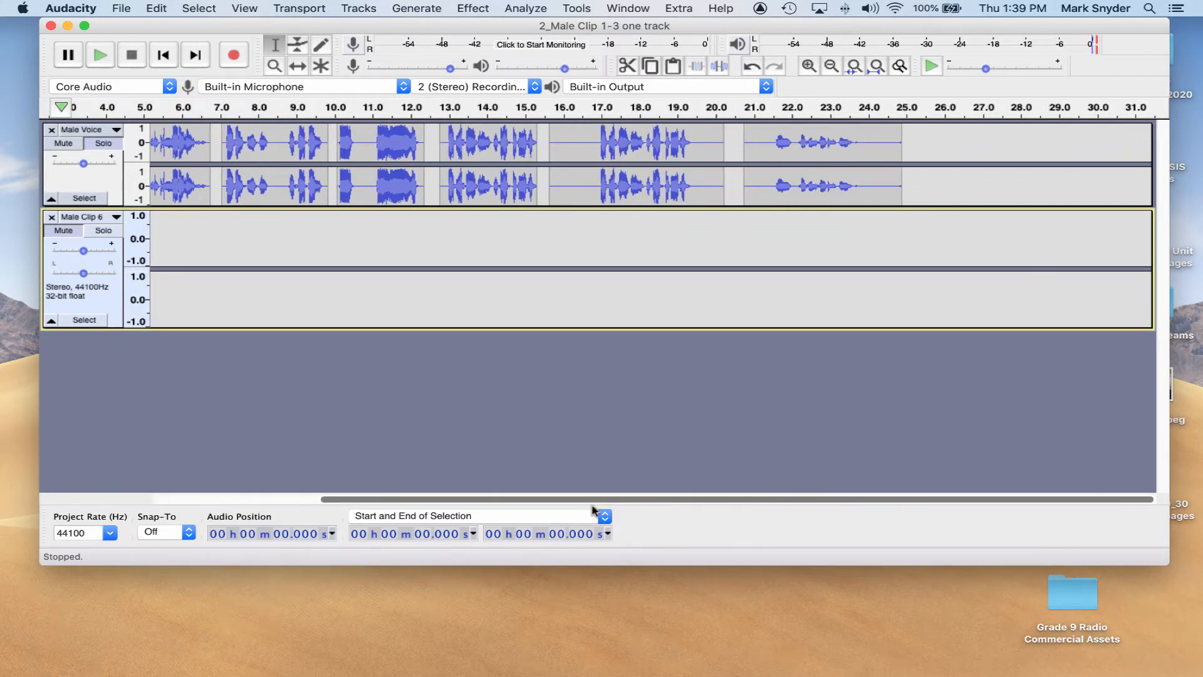
left_click(934, 145)
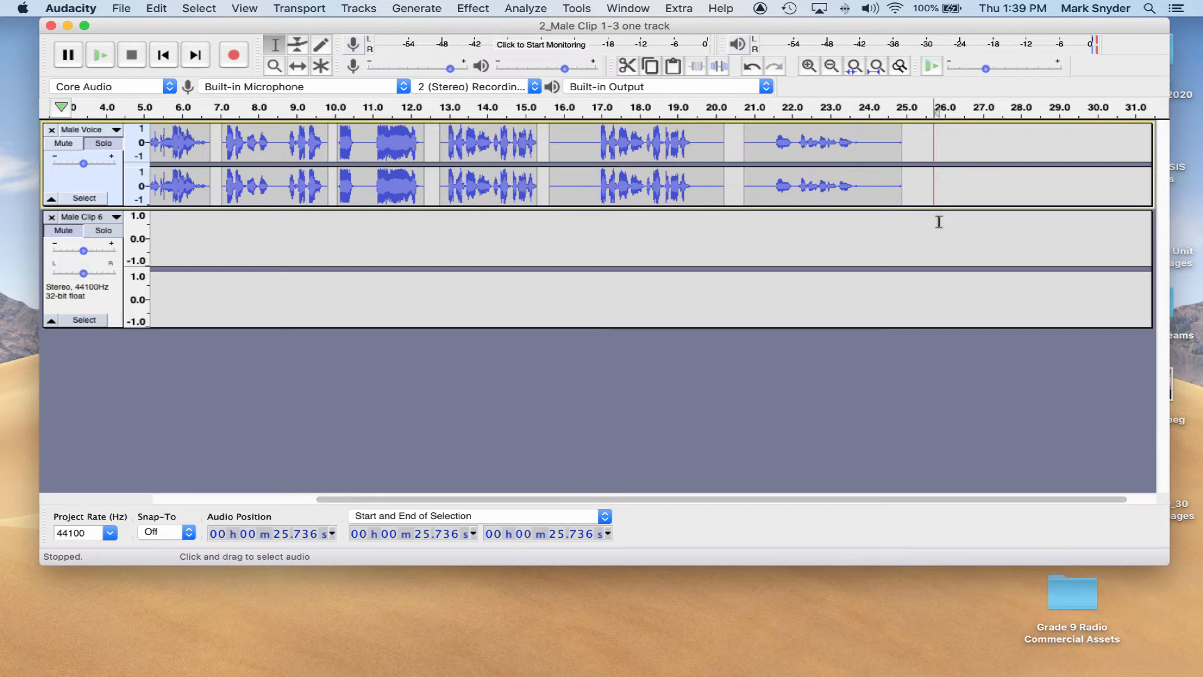
key("super+v")
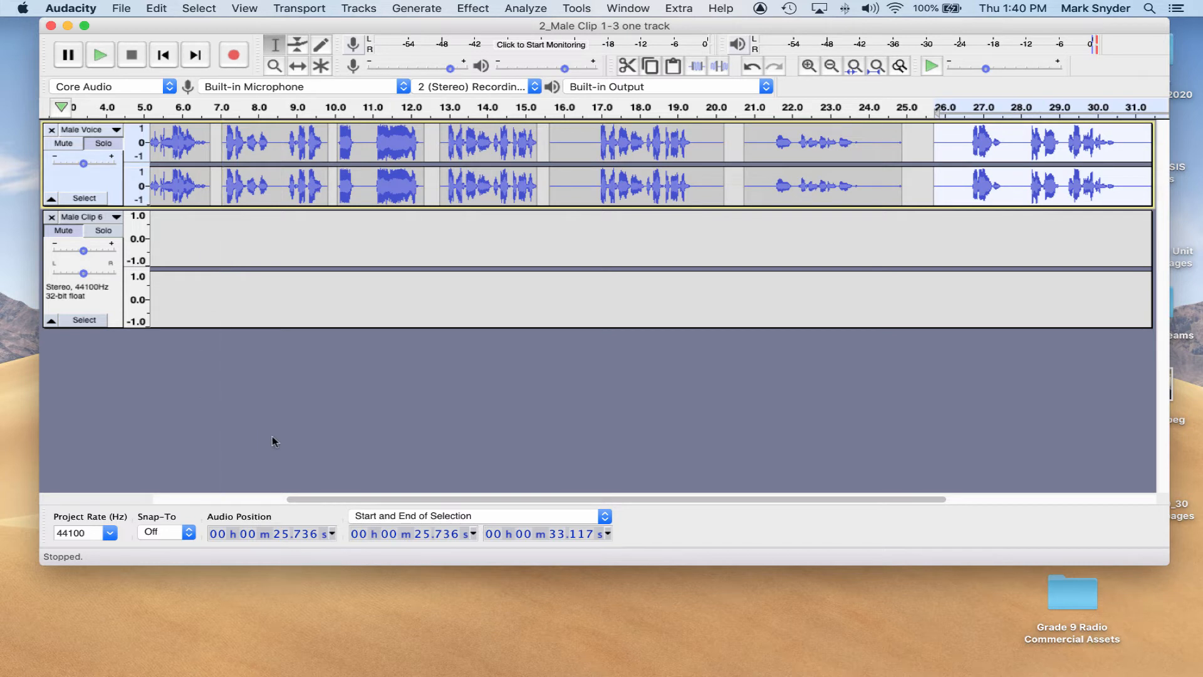
Remove the emptied Male Clip 6 track from the project
left_click_drag(361, 496, 92, 487)
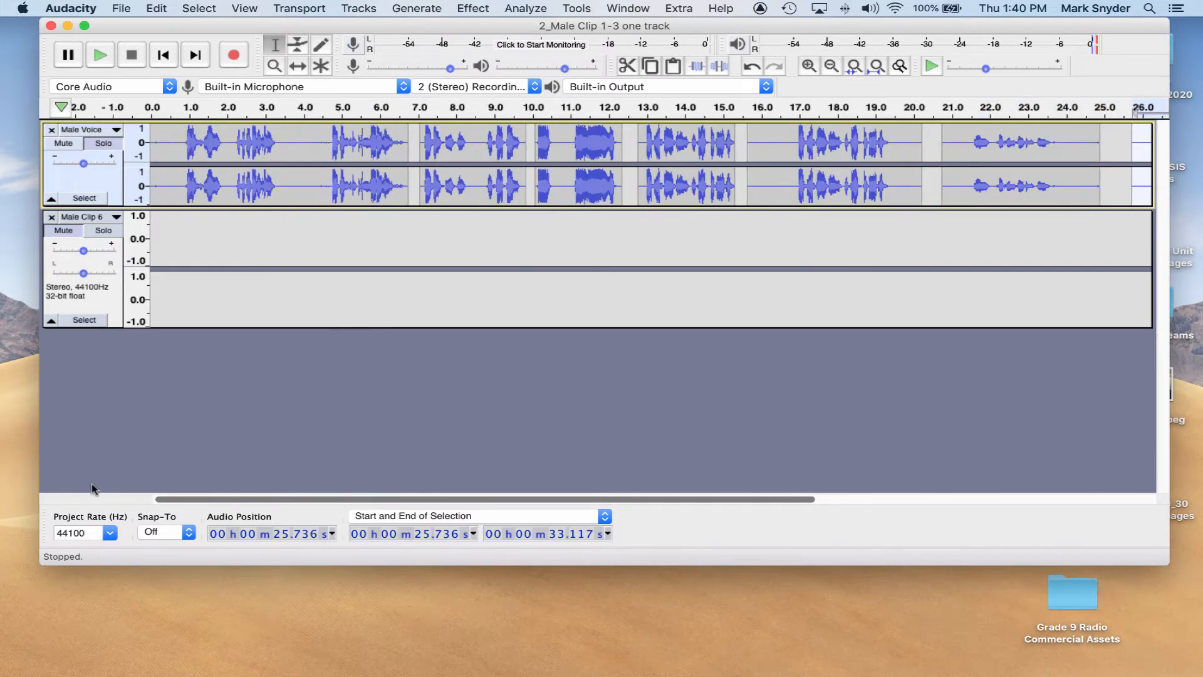
left_click(51, 217)
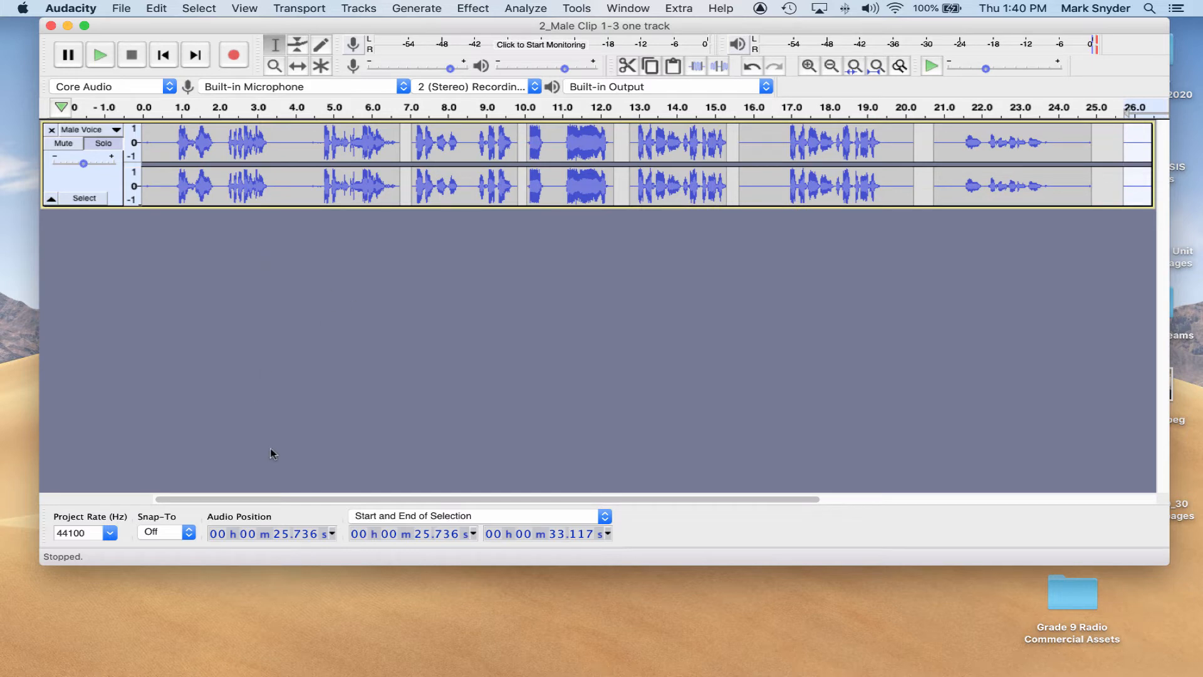
left_click_drag(362, 499, 255, 529)
key("space")
key("super+shift+i")
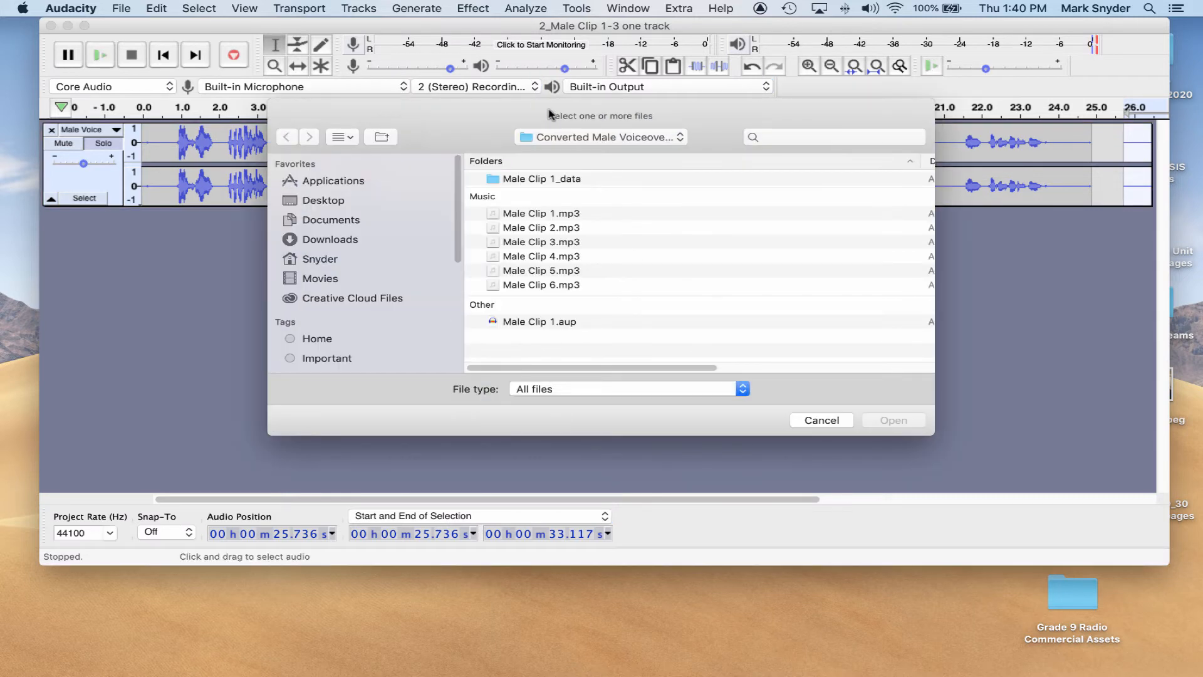
left_click(533, 178)
left_click(549, 214)
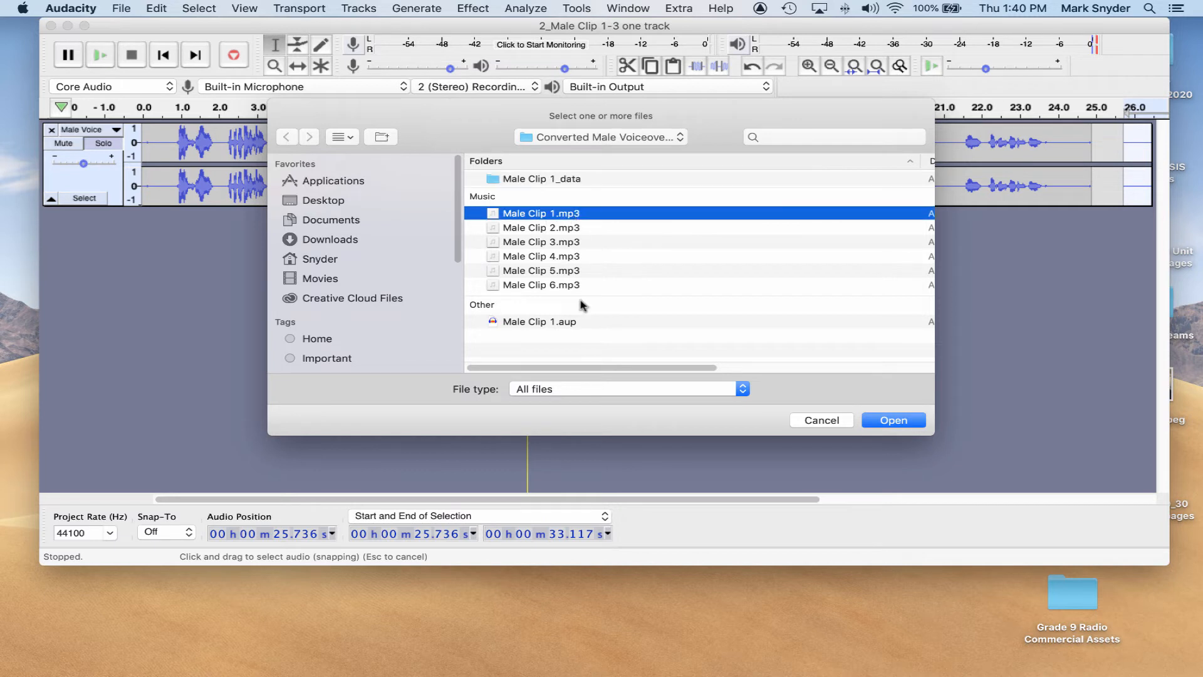
left_click(813, 420)
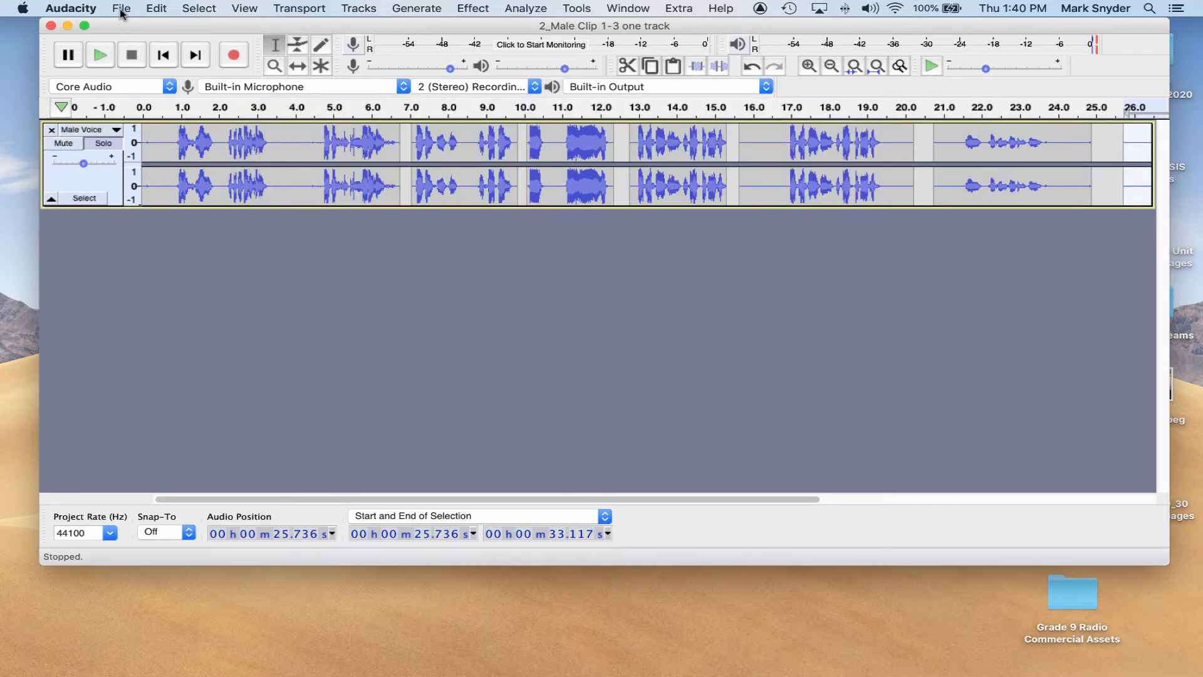
Import Female Clip 1.mp3 to Female Clip 5.mp3 from the Converted Female Clips folder inside 2_Voice Clips, Female Voice
left_click(120, 9)
mouse_move(160, 130)
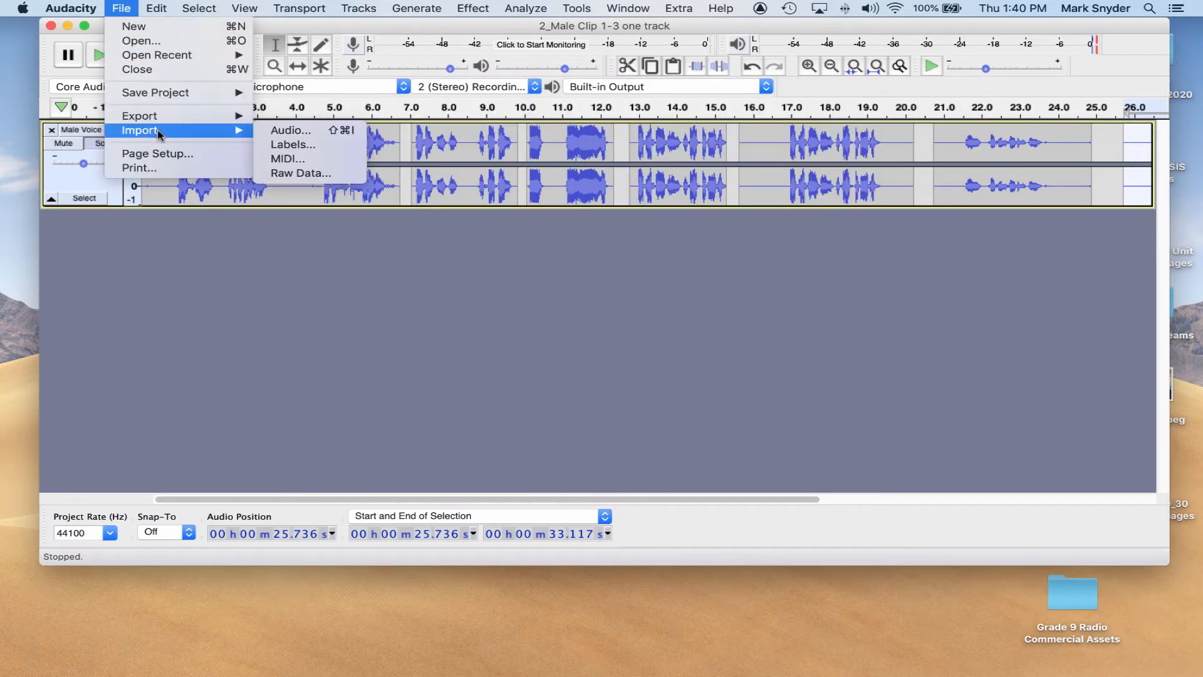
left_click(287, 133)
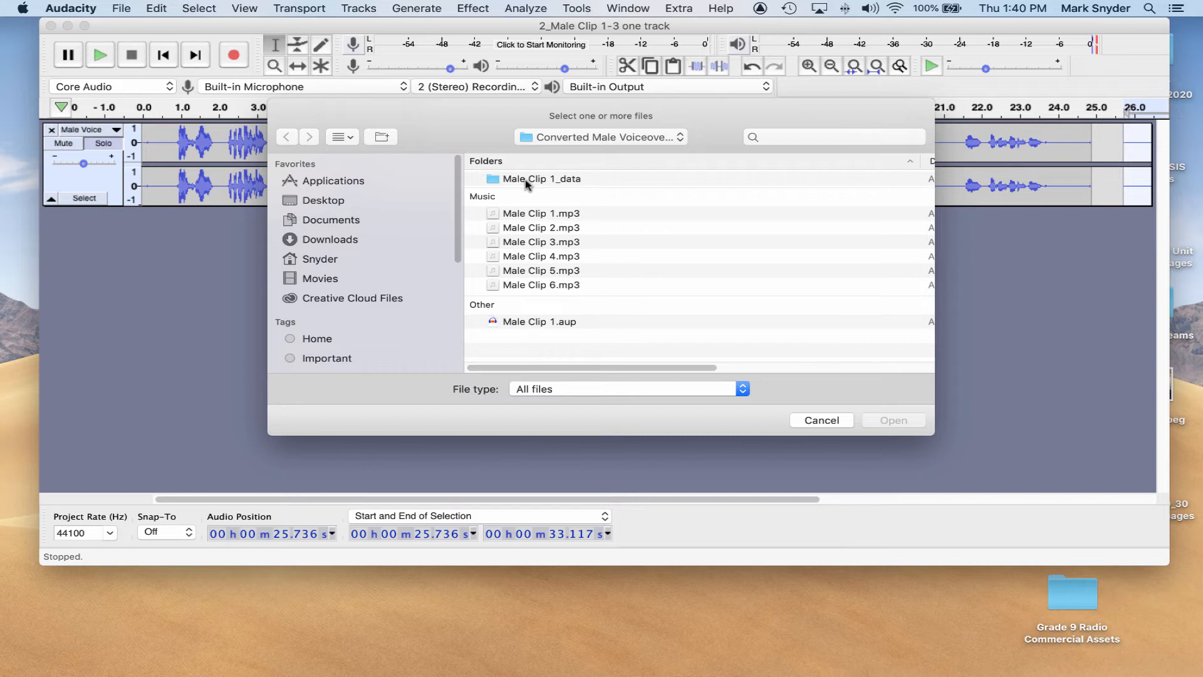
left_click(549, 135)
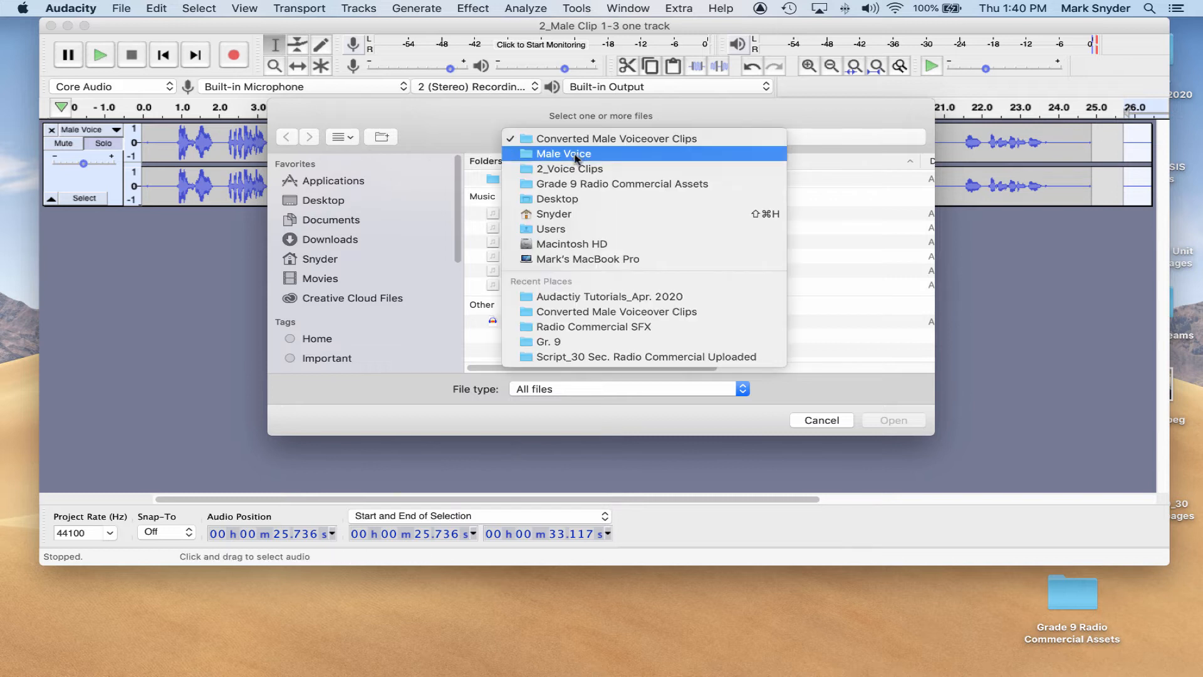
left_click(575, 168)
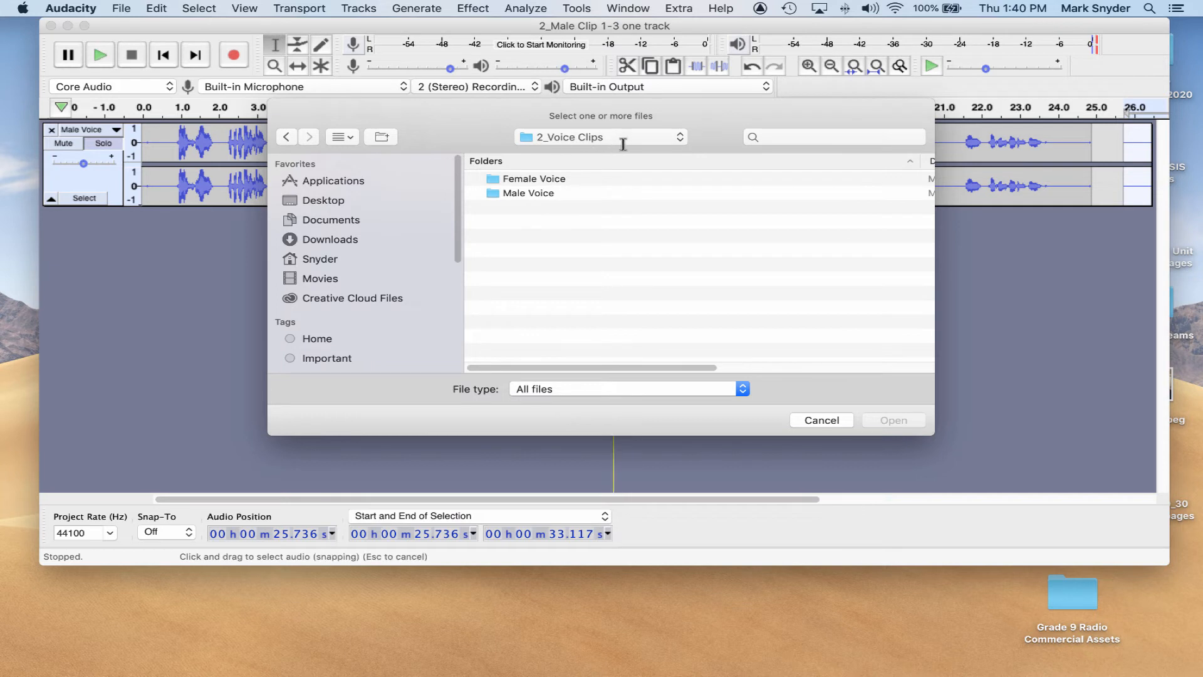
double_click(528, 180)
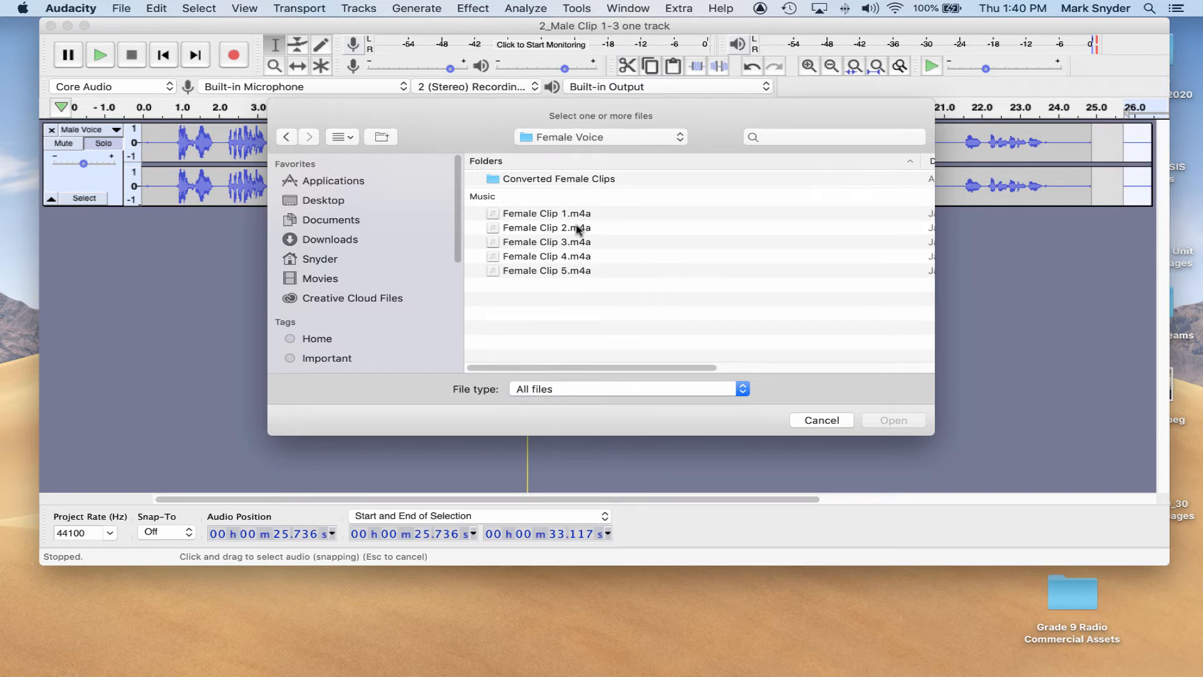
double_click(568, 179)
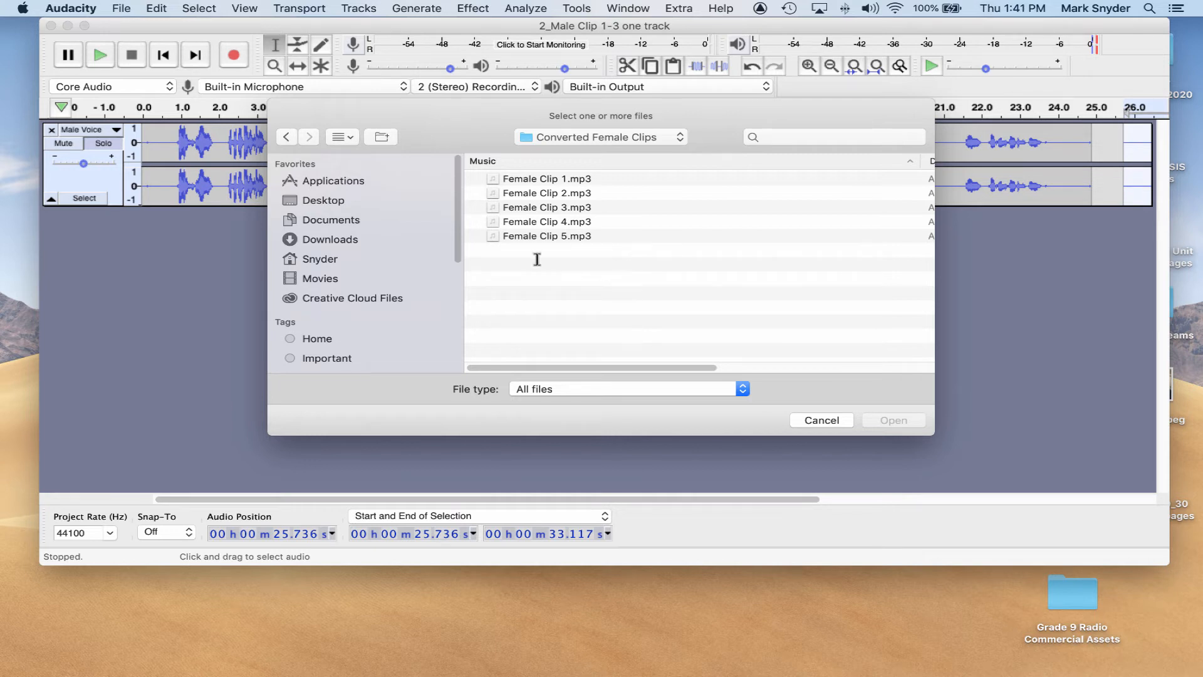
left_click_drag(537, 259, 549, 186)
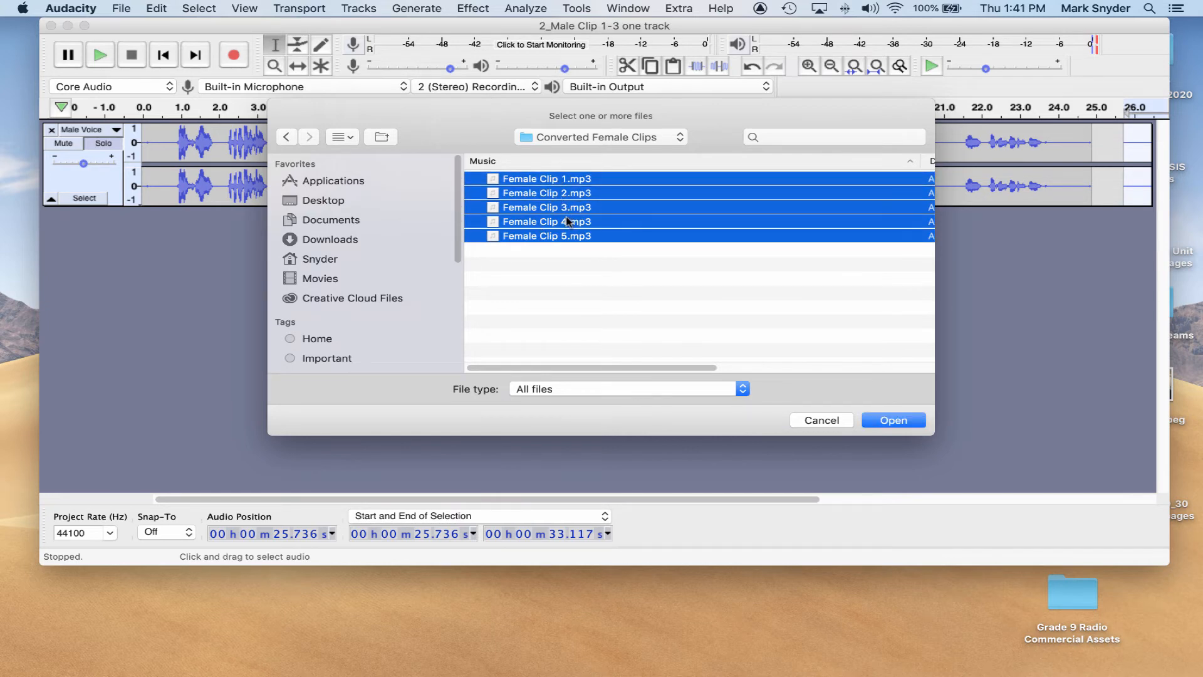
left_click(902, 420)
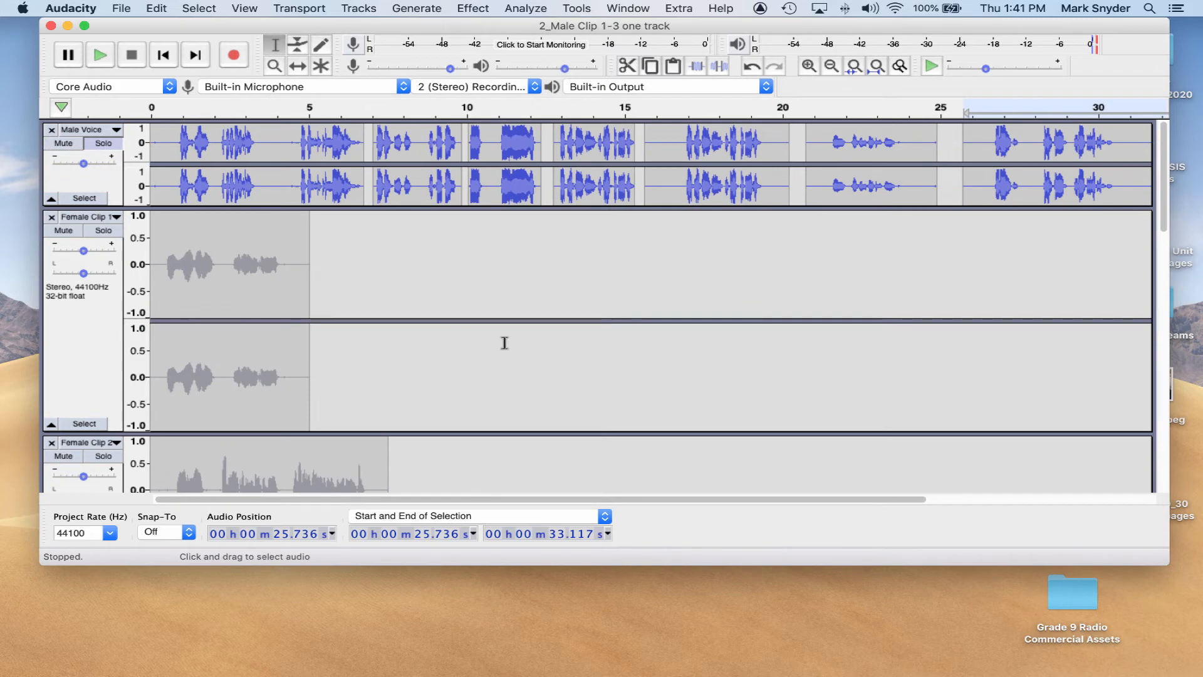
Collapse all tracks so the Male Voice track and the five female clip tracks fit in view
scroll(86, 312, "down", 10)
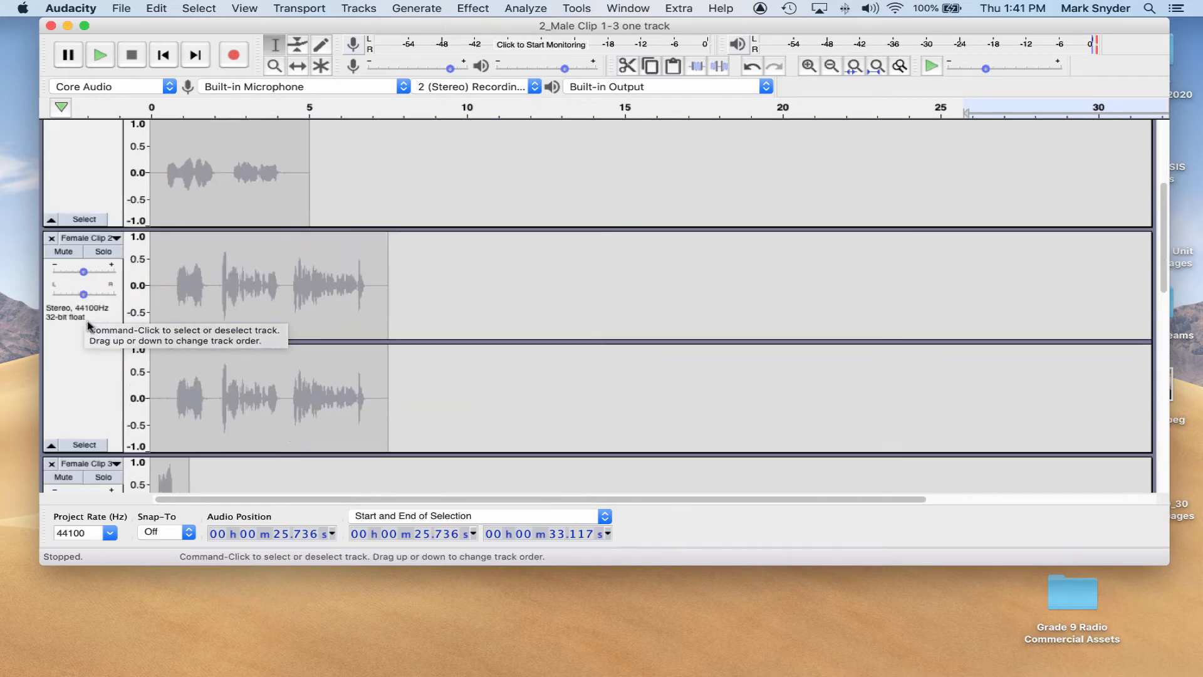
left_click(89, 332)
scroll(88, 338, "up", 10)
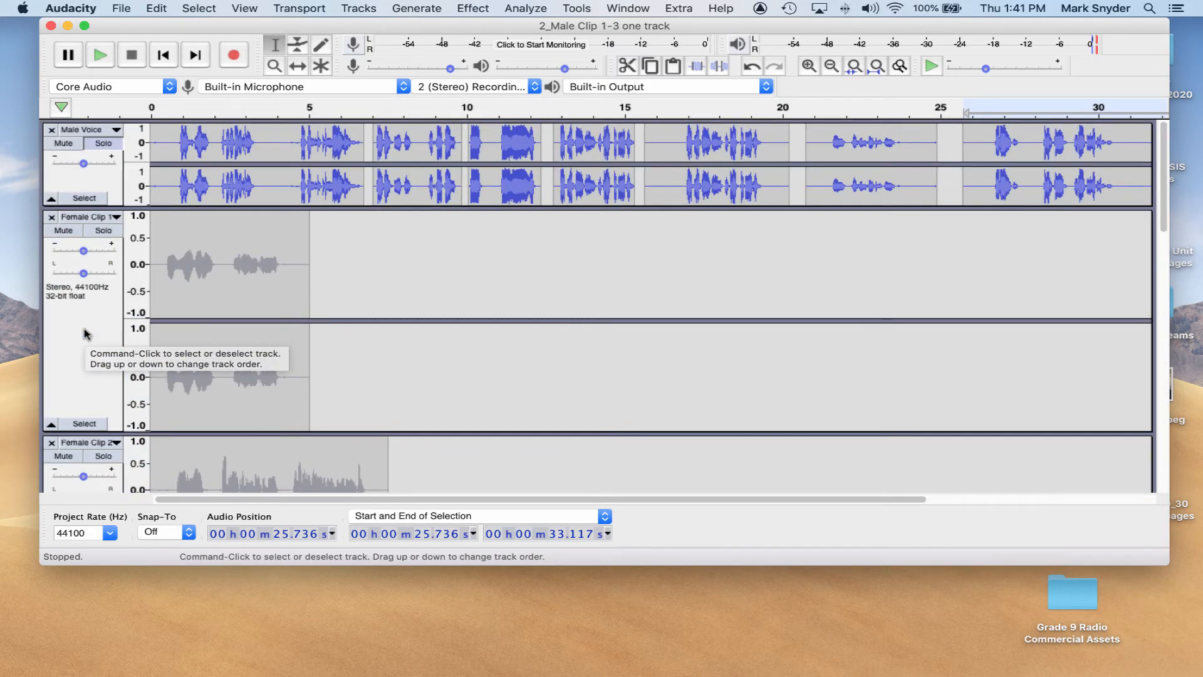
scroll(87, 333, "down", 10)
scroll(89, 337, "up", 5)
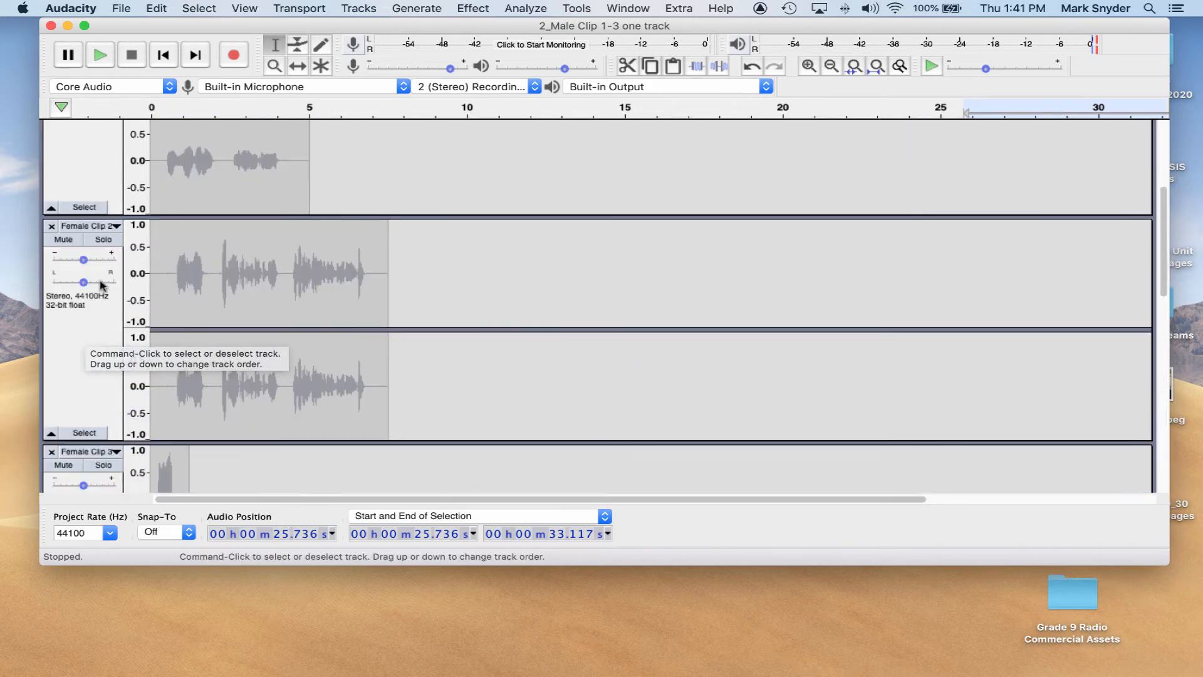
left_click(241, 8)
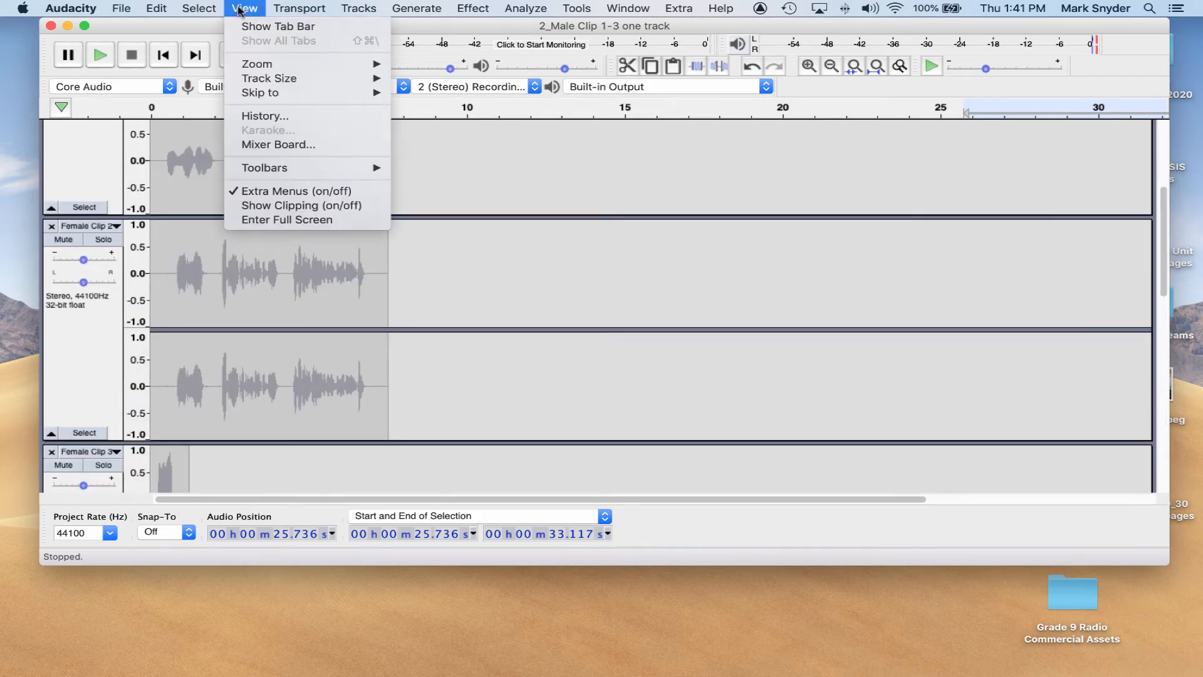
mouse_move(376, 77)
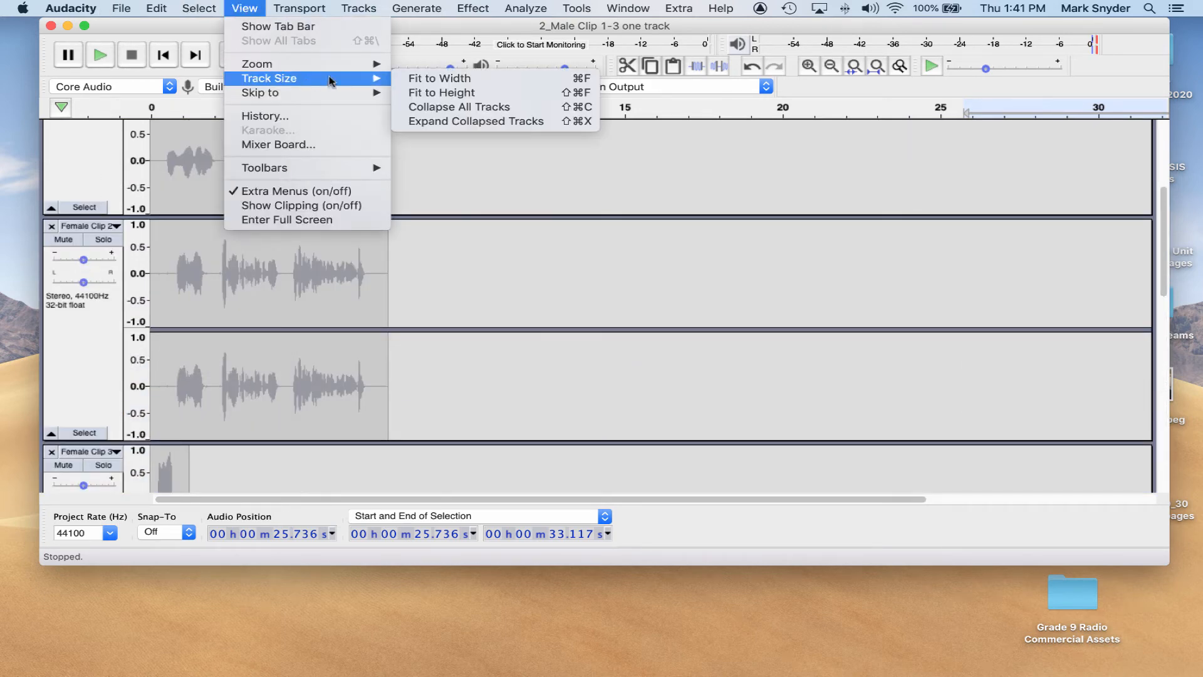
left_click(456, 107)
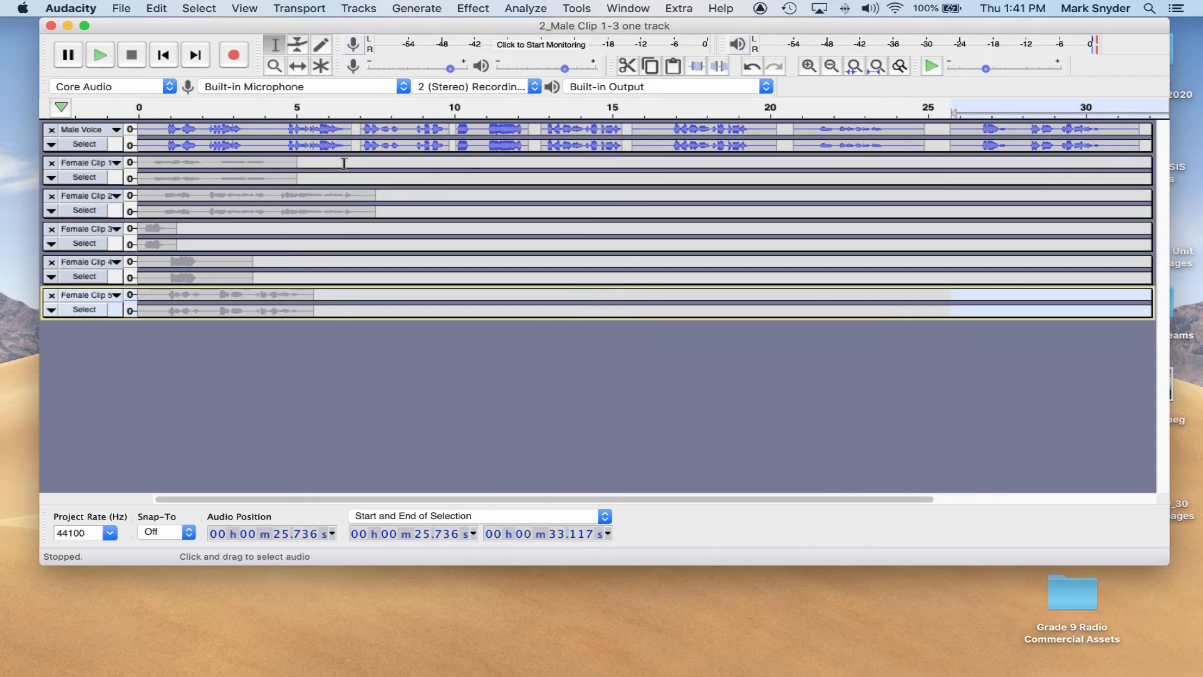
Rename the Female Clip 1 track as Female Voice
left_click(88, 165)
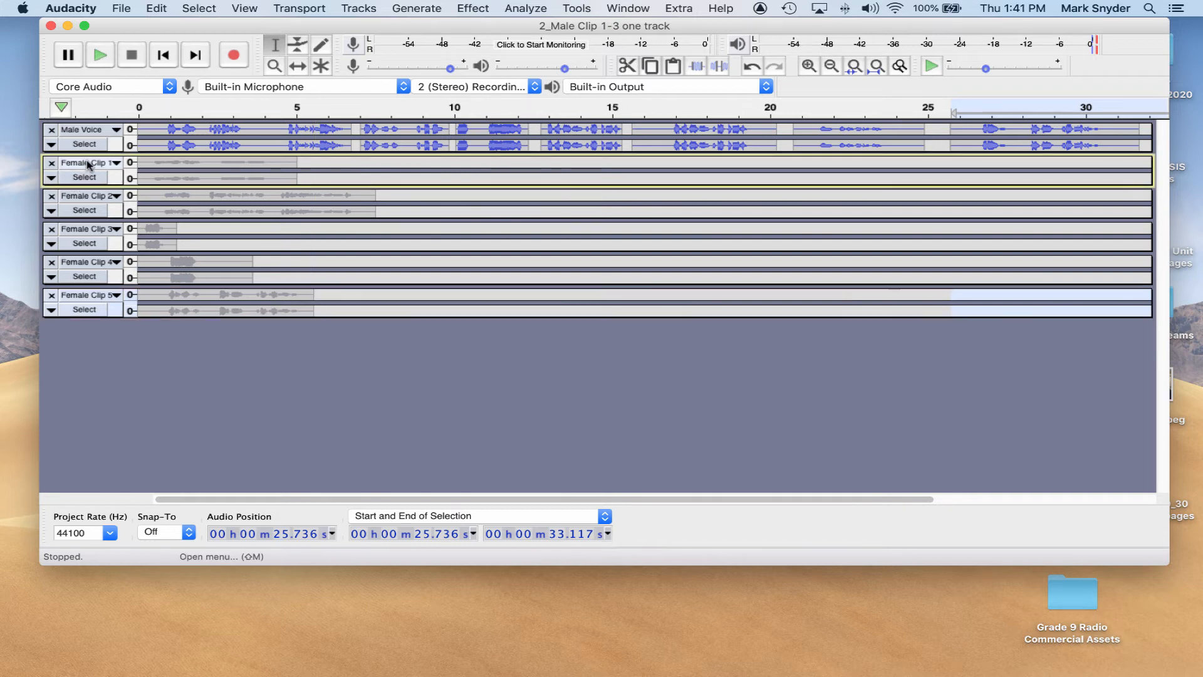
left_click(98, 165)
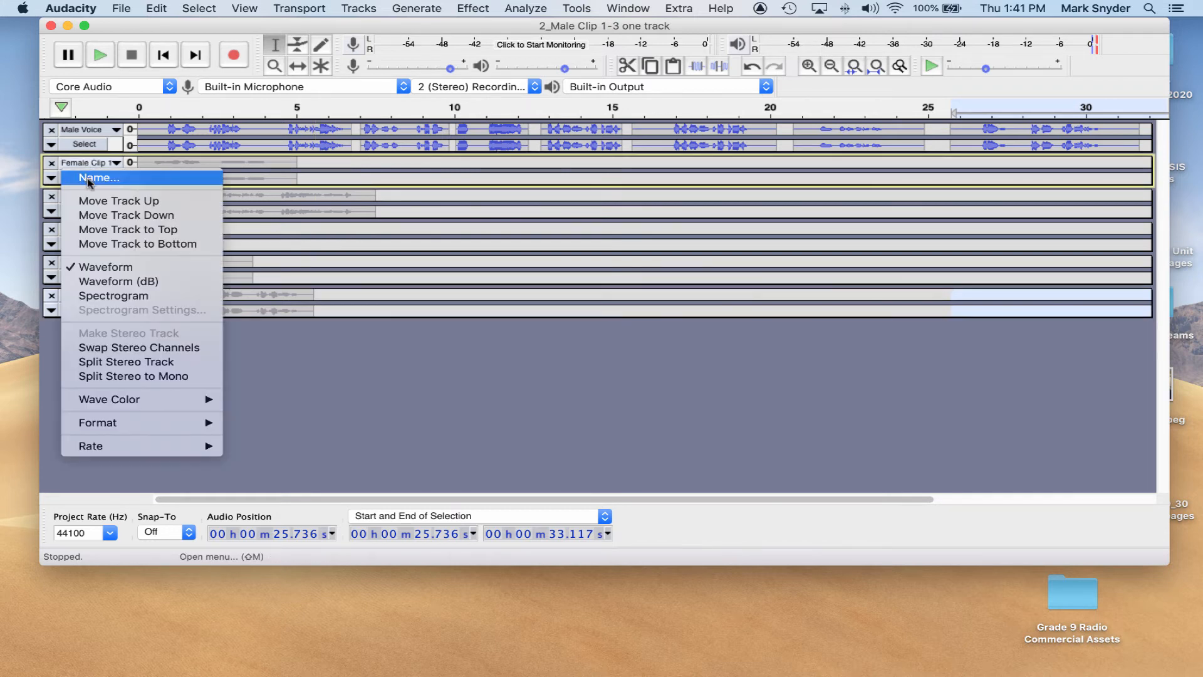
left_click(114, 180)
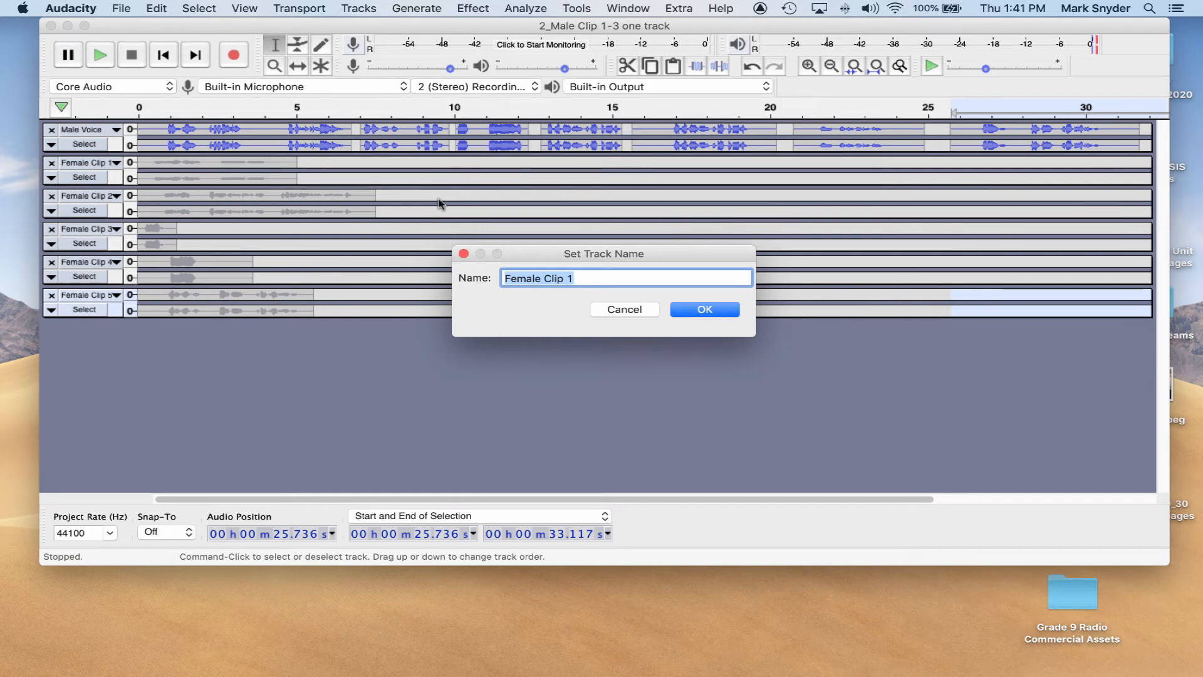
key("Right")
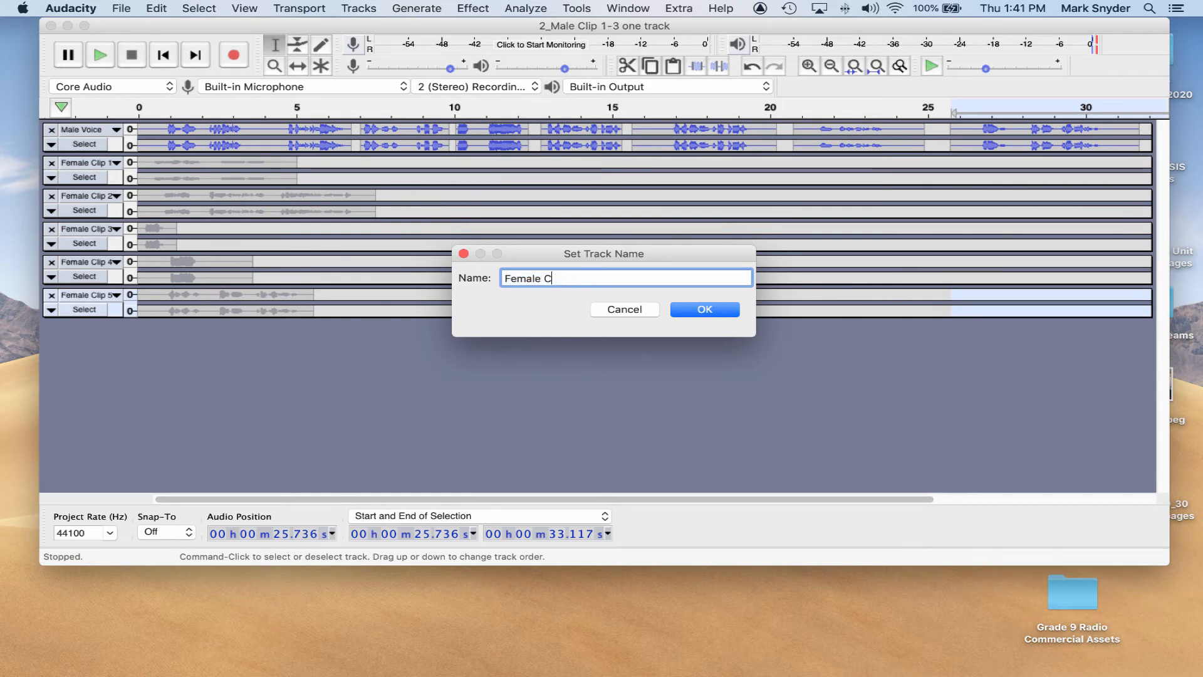
type("Voice")
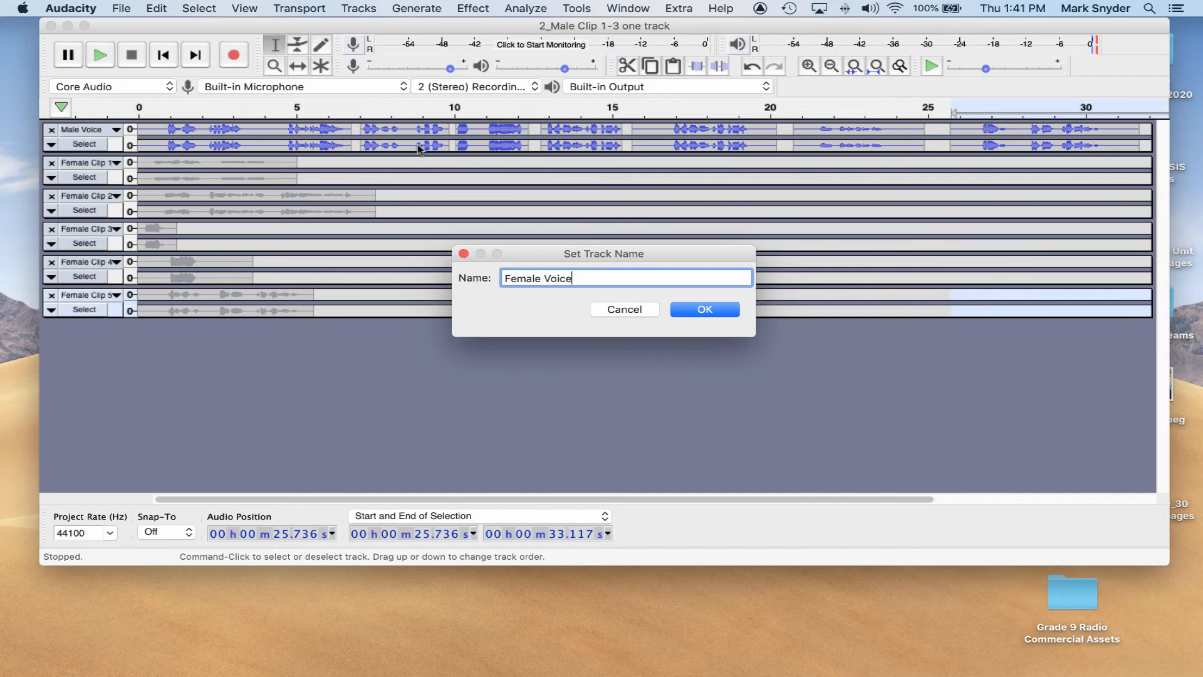
left_click(694, 312)
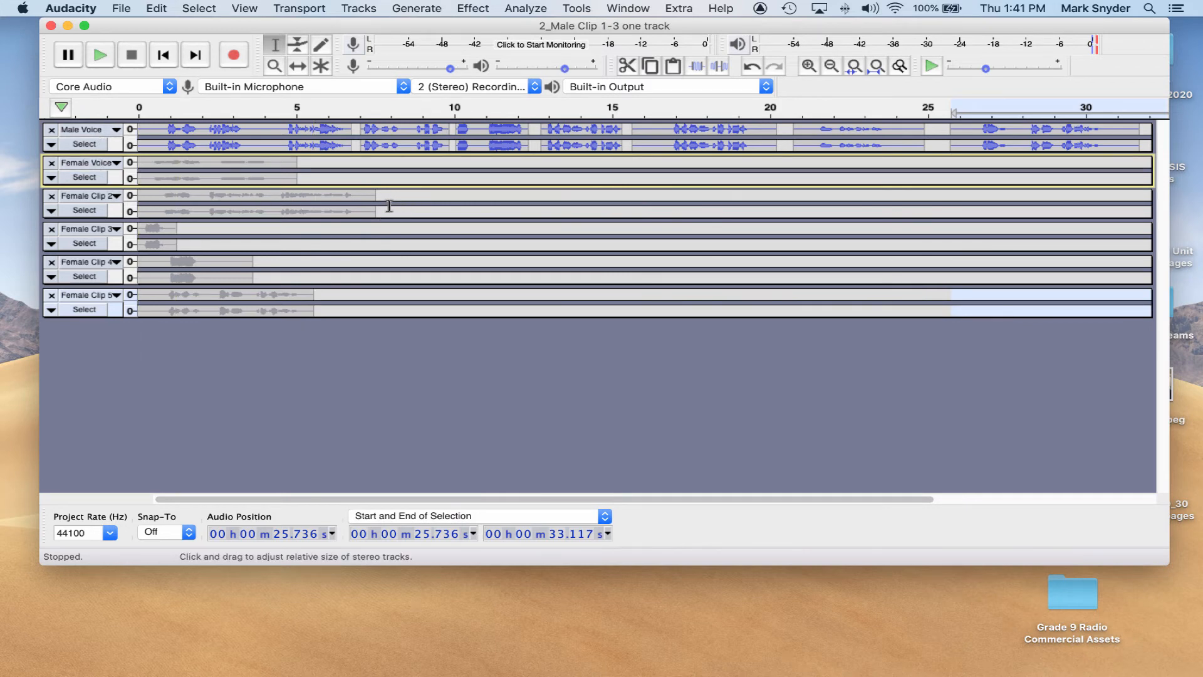
Time-shift the Female Clip 2 audio onto the Female Voice track at about 5.7 s and remove the emptied track
left_click(297, 66)
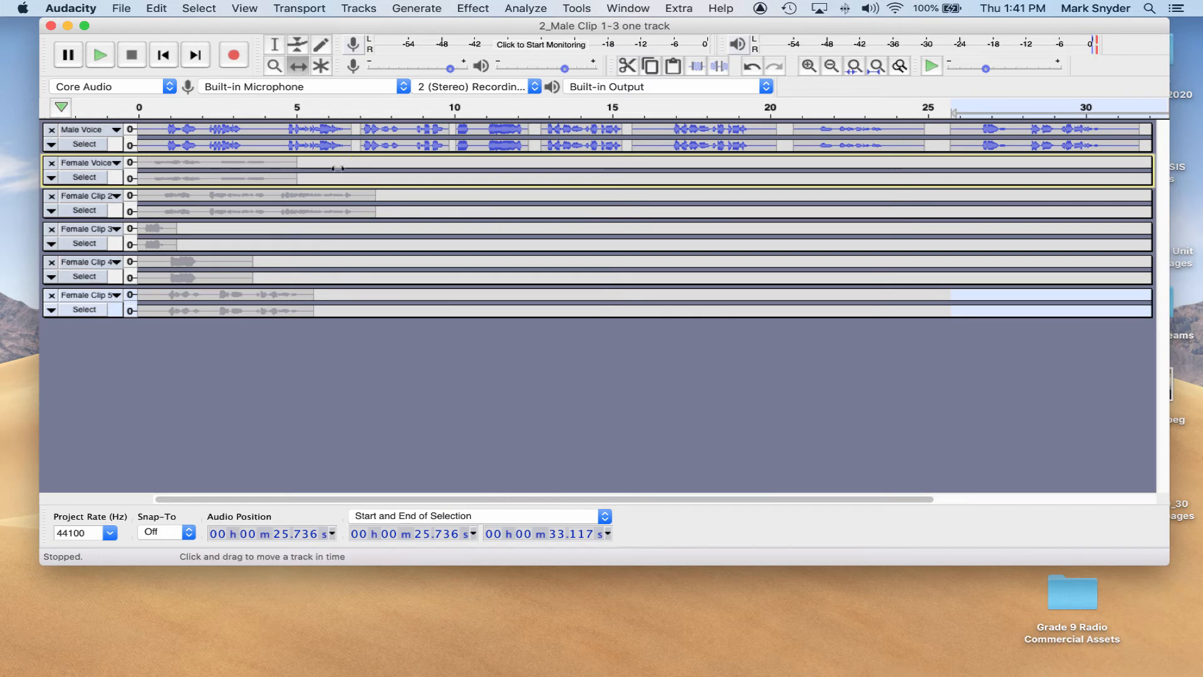
left_click_drag(316, 196, 416, 131)
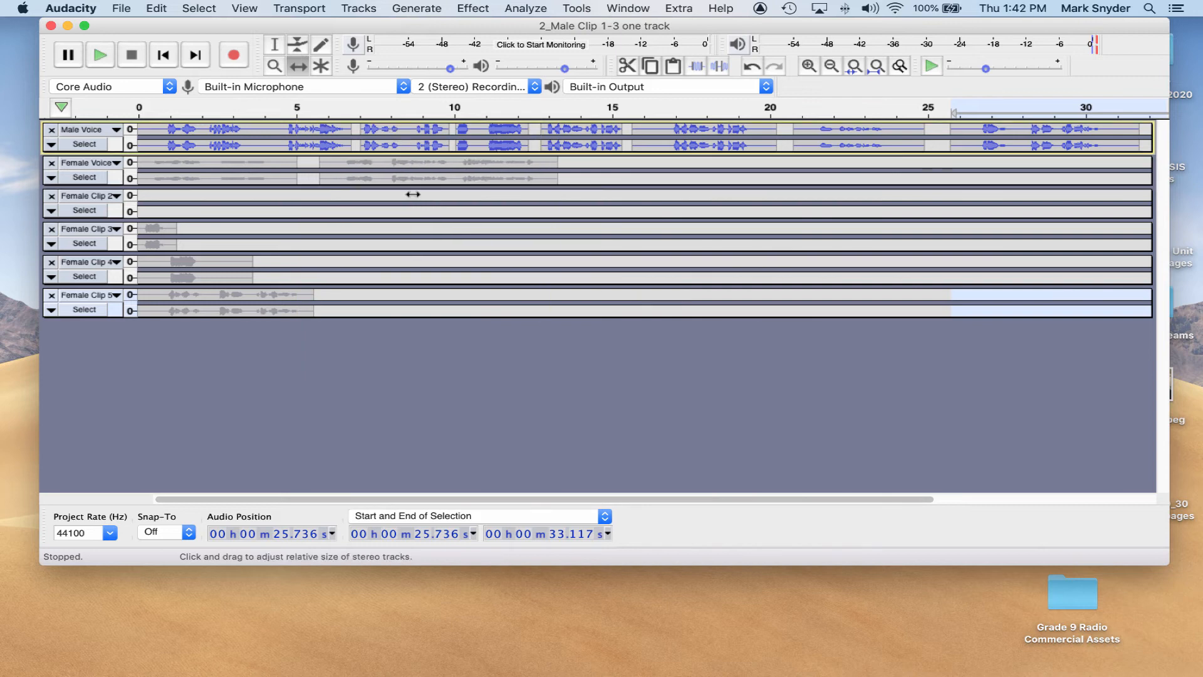
left_click(52, 197)
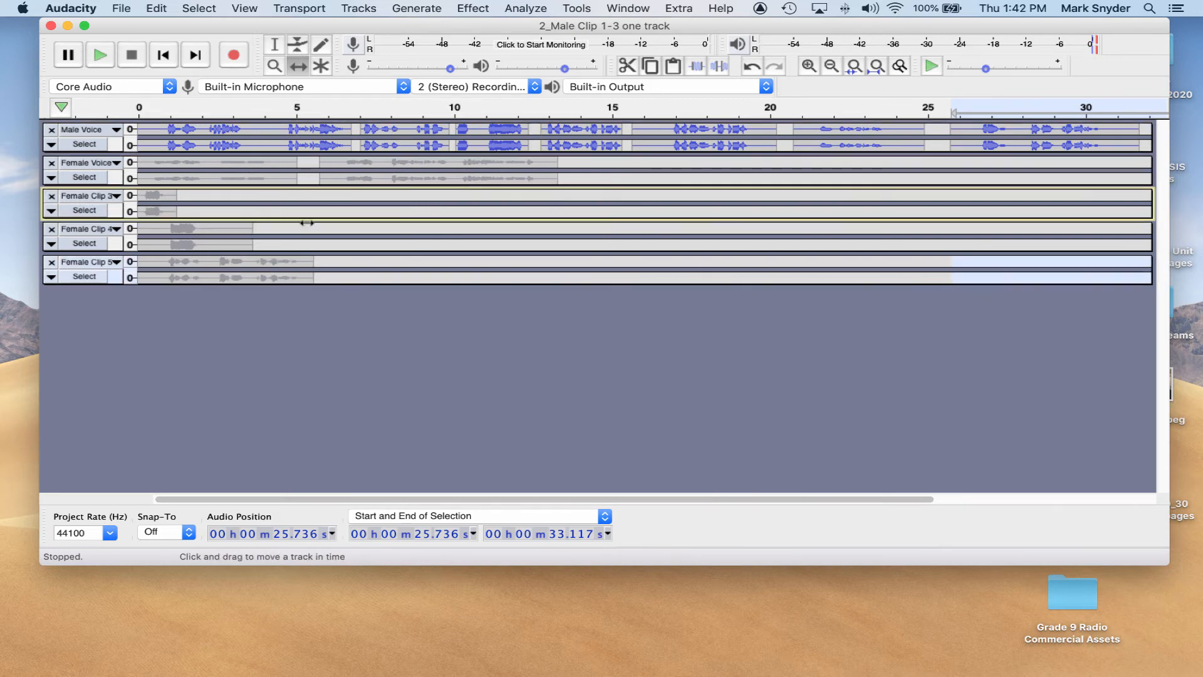
Copy the whole Female Clip 3 audio to the Female Voice track at about 14.0 s and remove the Female Clip 3 track
left_click(274, 44)
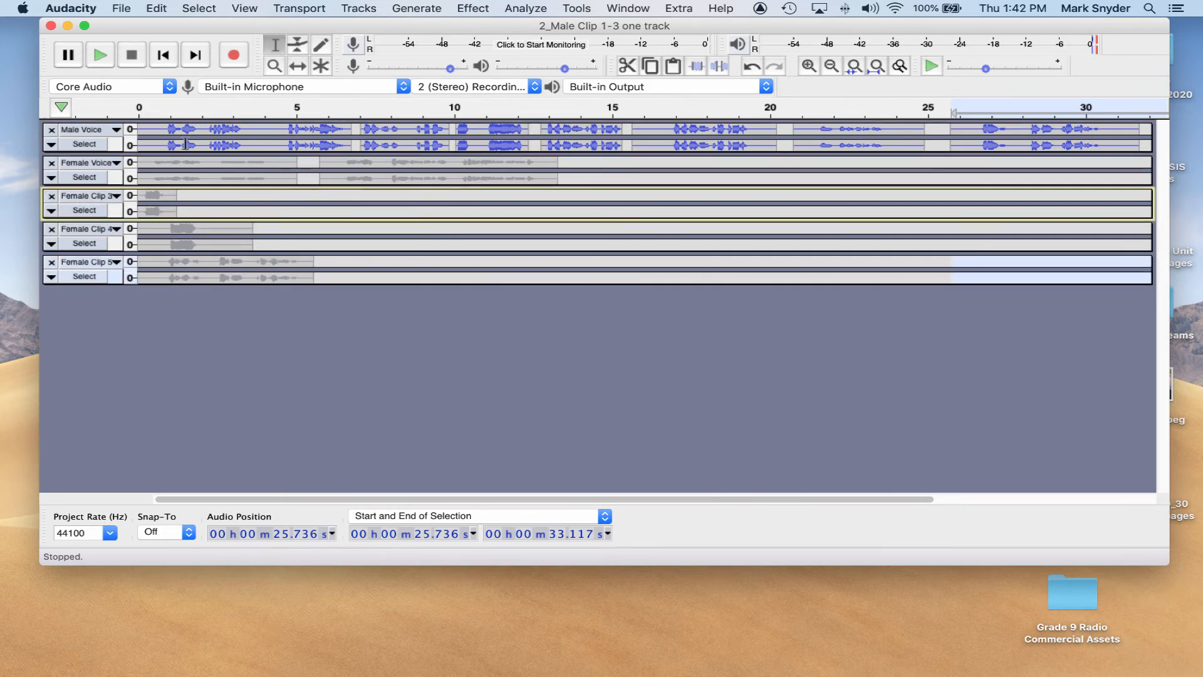
left_click_drag(192, 204, 92, 211)
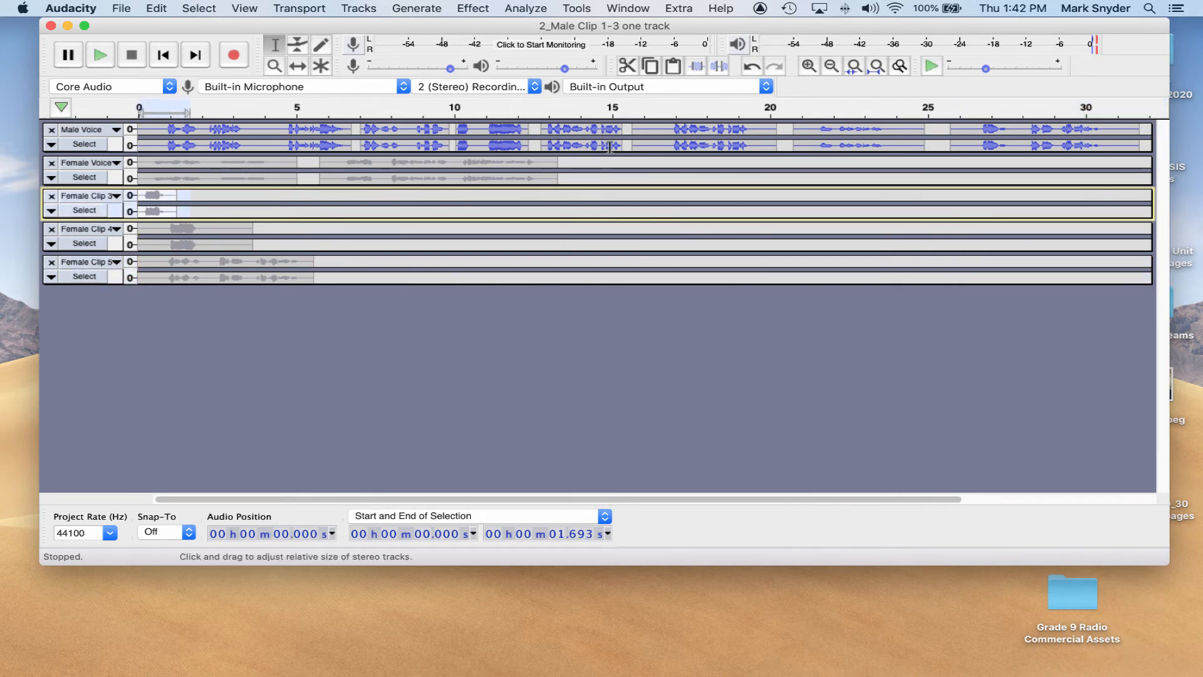
left_click(581, 168)
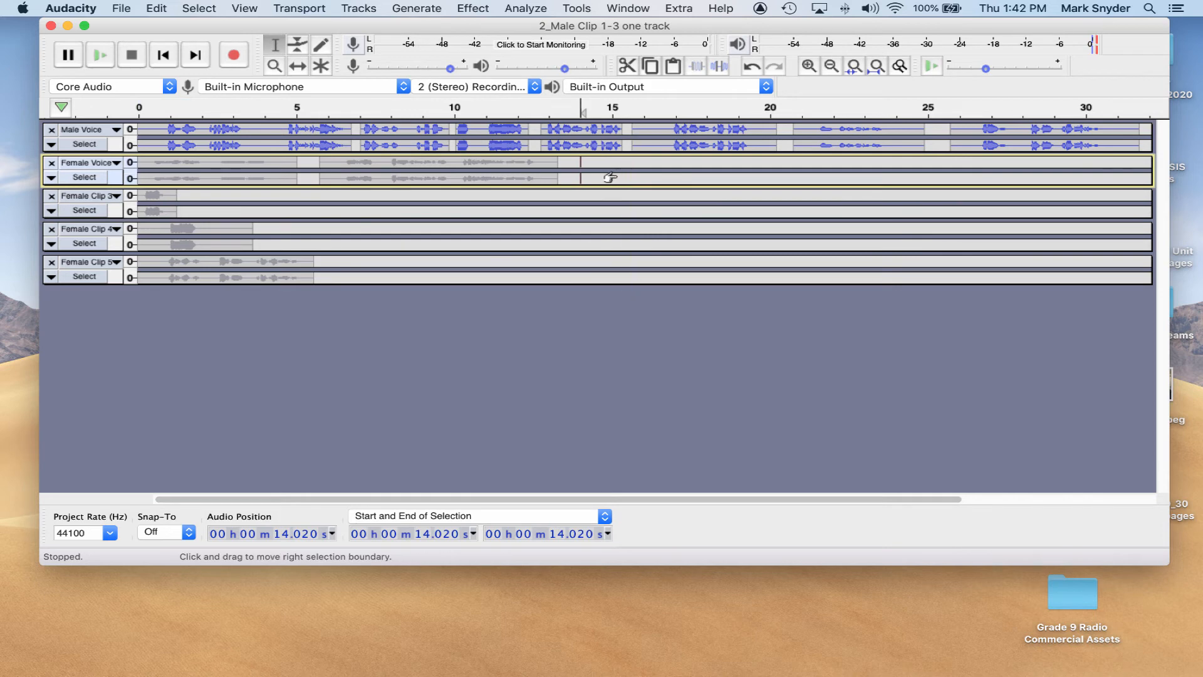
key("super+v")
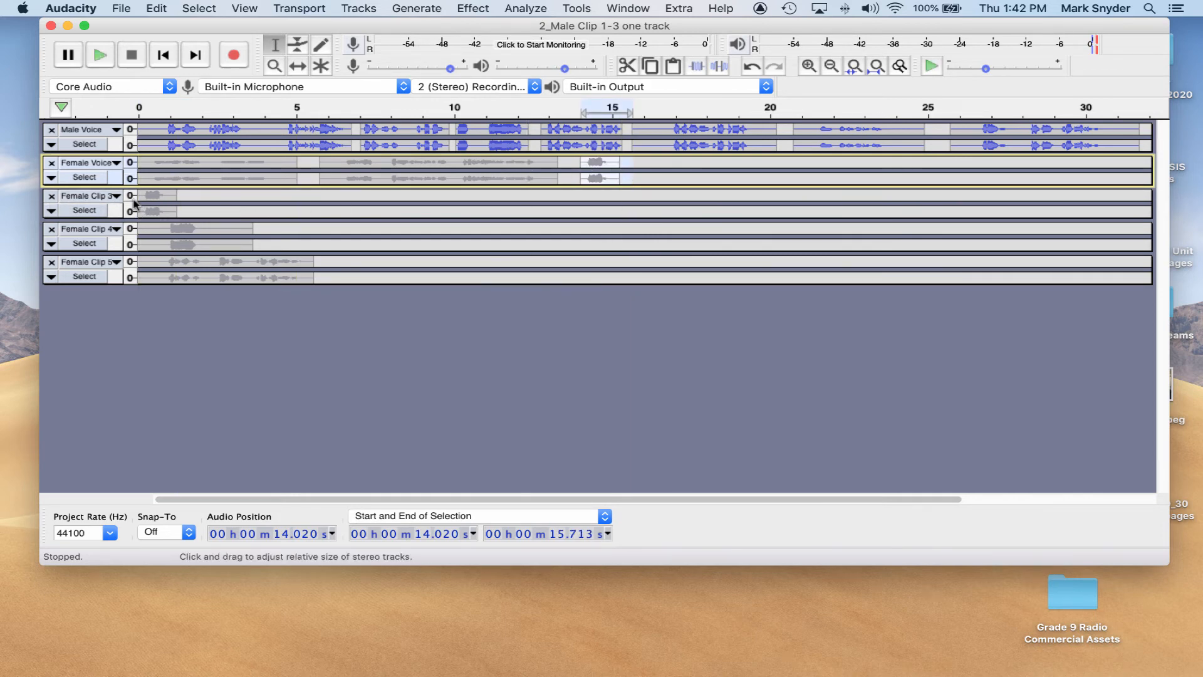
left_click(51, 196)
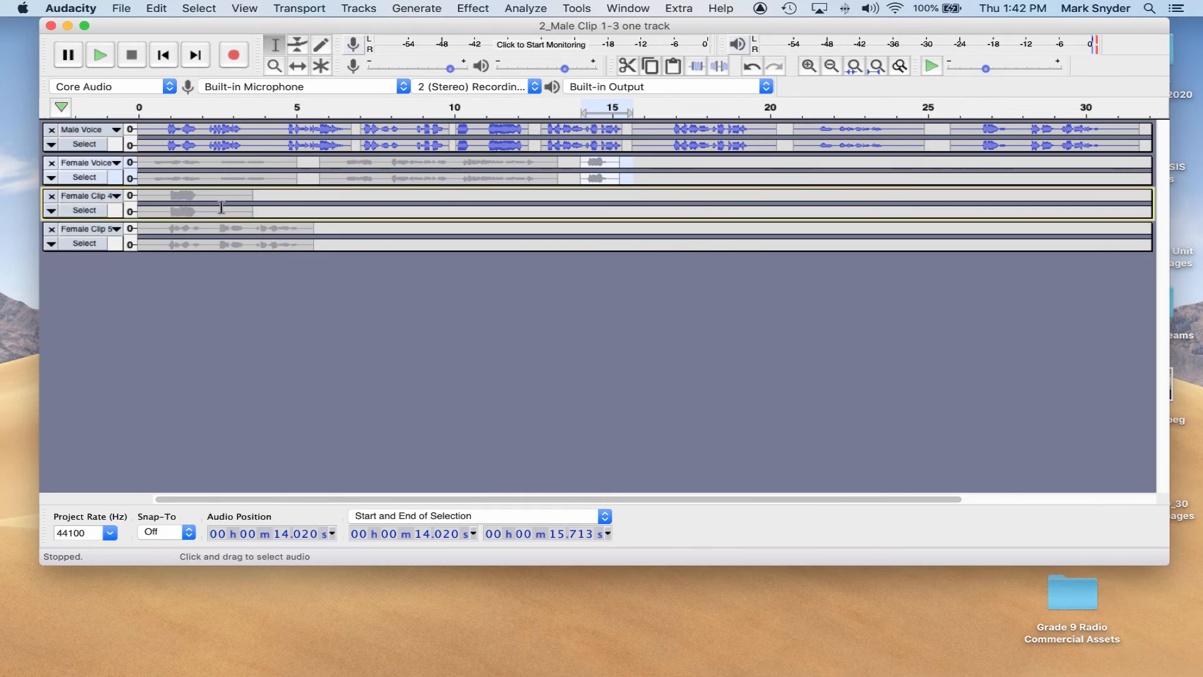
Cut the whole Female Clip 4 audio, paste it on the Female Voice track at about 15.9 s, and remove the emptied track
left_click_drag(273, 208, 249, 209)
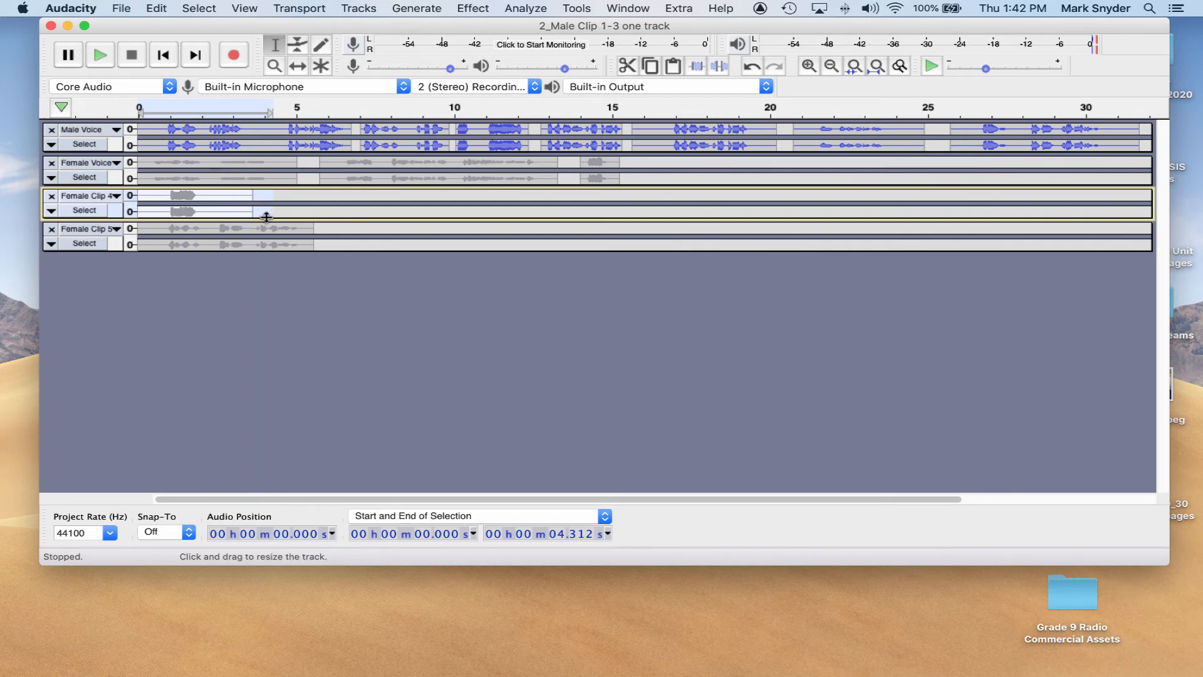
key("Delete")
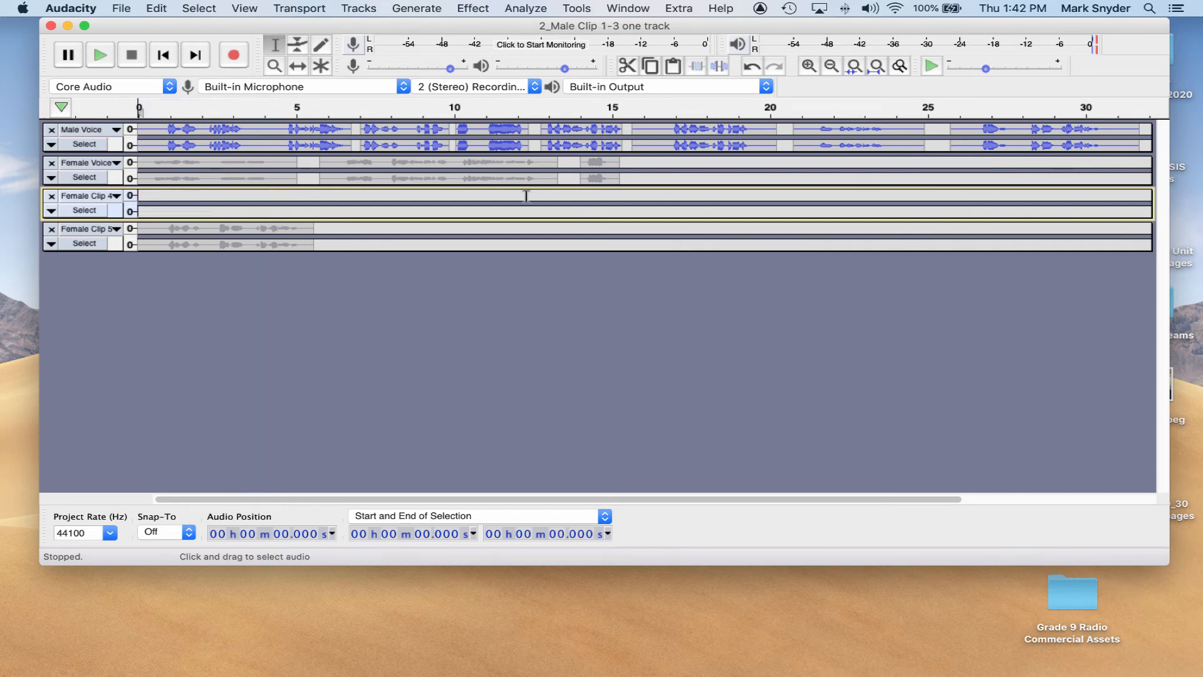
left_click(640, 170)
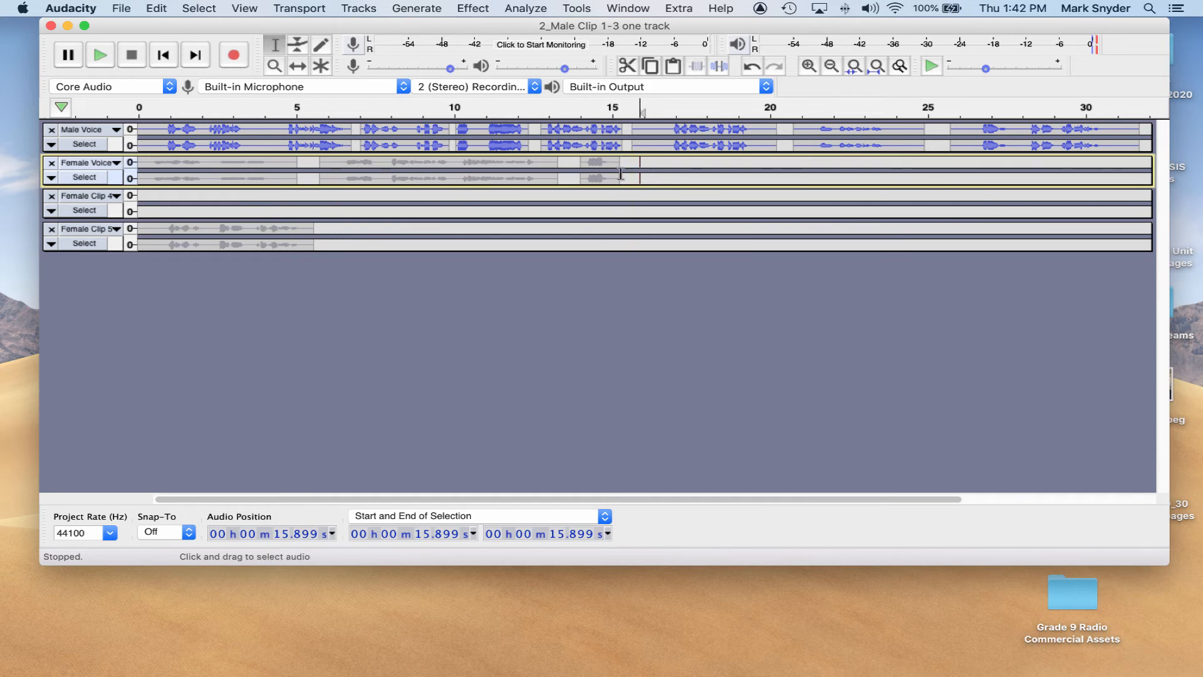
left_click_drag(641, 175, 777, 188)
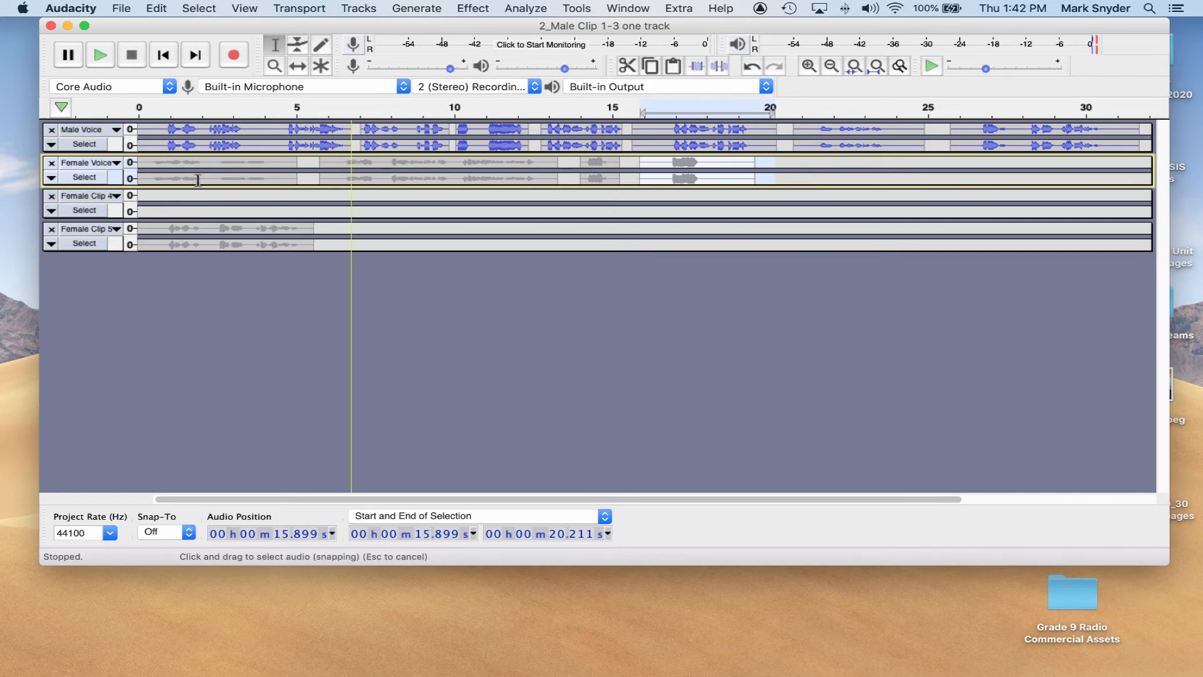
left_click(52, 196)
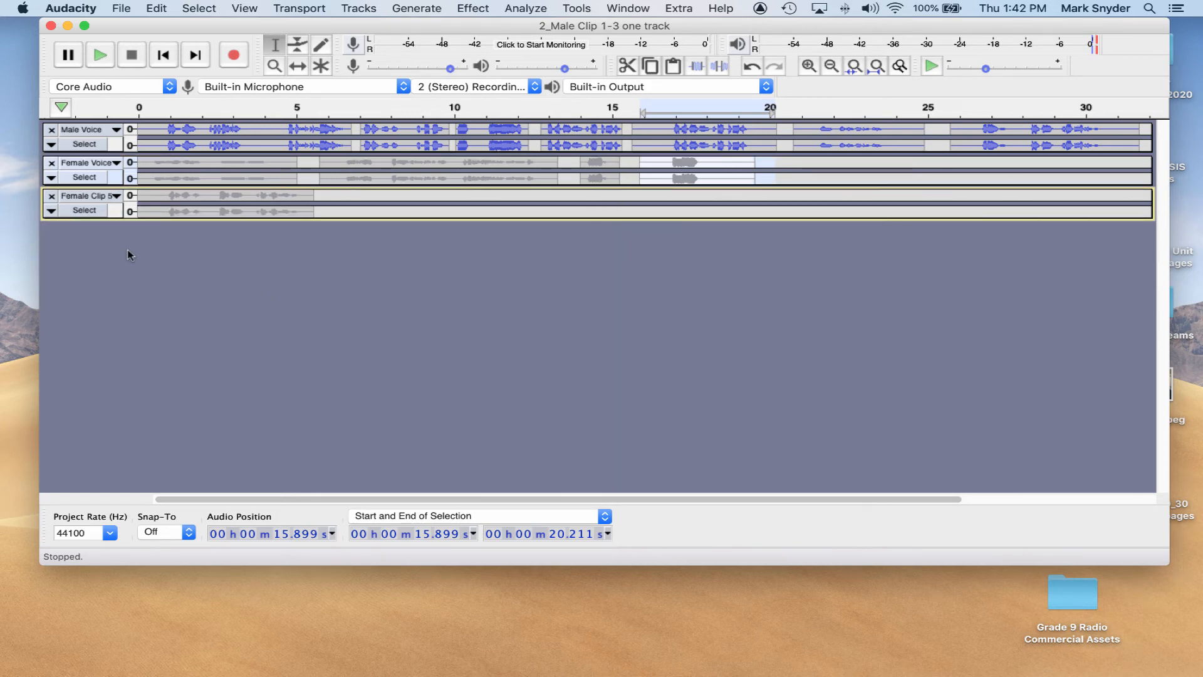
Time-shift the Female Clip 5 audio to the end of the Female Voice track at about 20.7 s and remove the emptied track
left_click(299, 67)
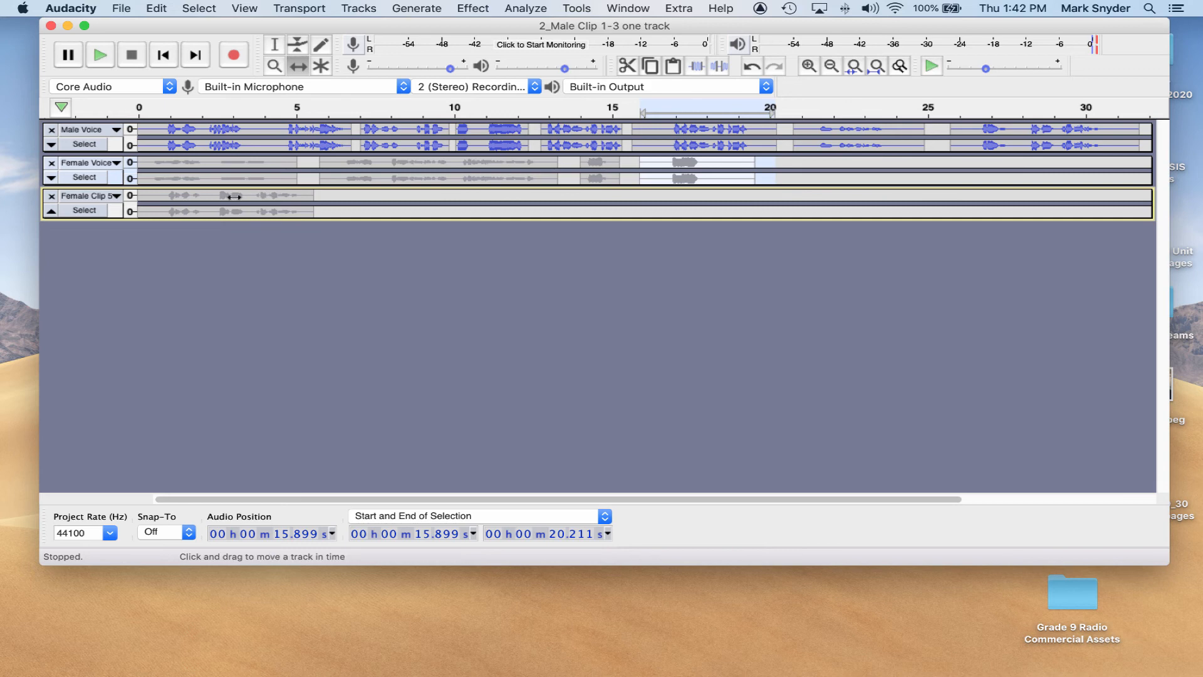
left_click_drag(234, 197, 891, 171)
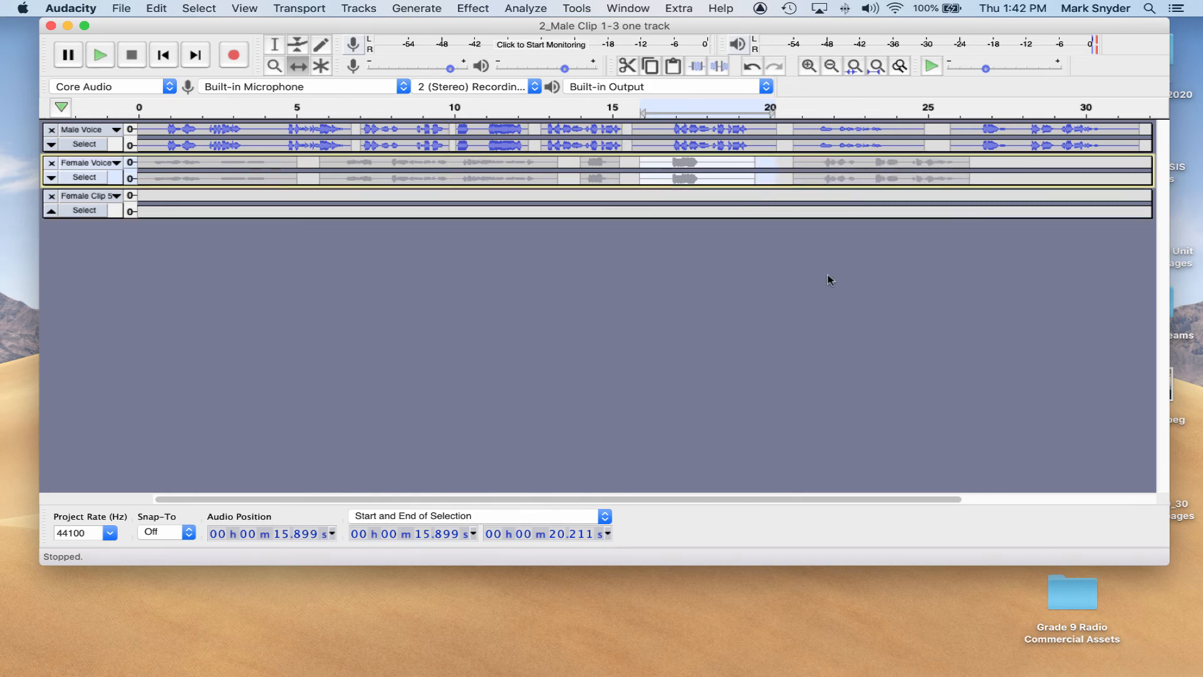
left_click(52, 196)
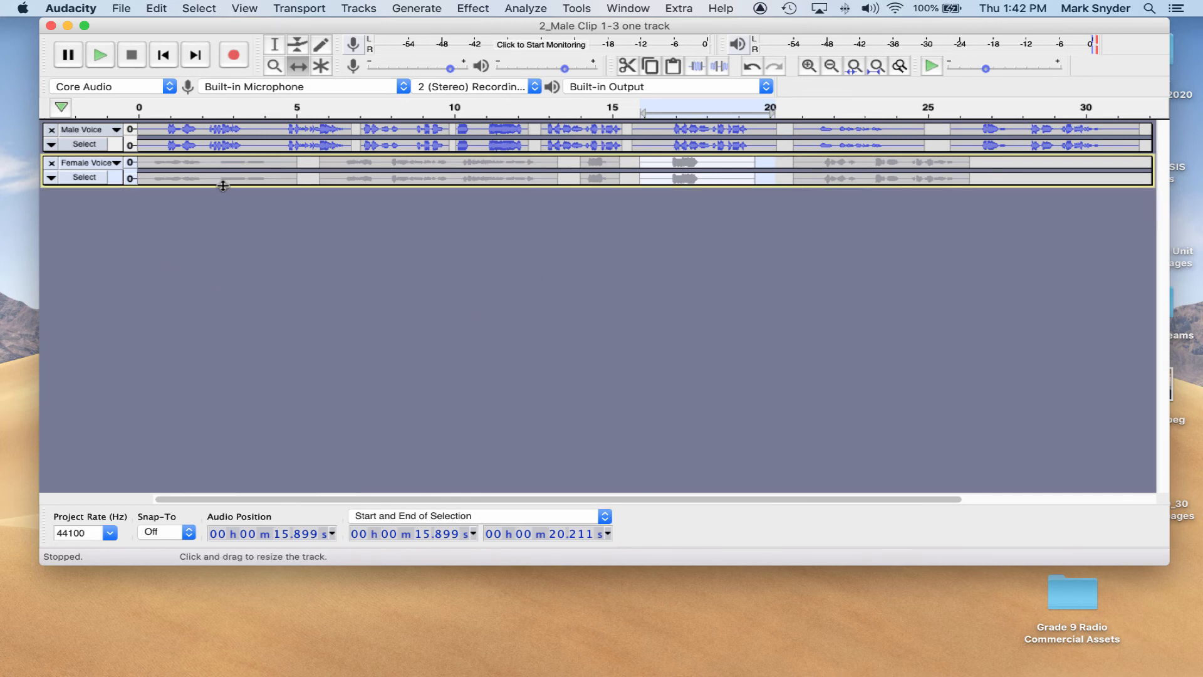
Increase the display height of the Female Voice and Male Voice tracks so their waveforms are easier to see
left_click_drag(223, 187, 215, 261)
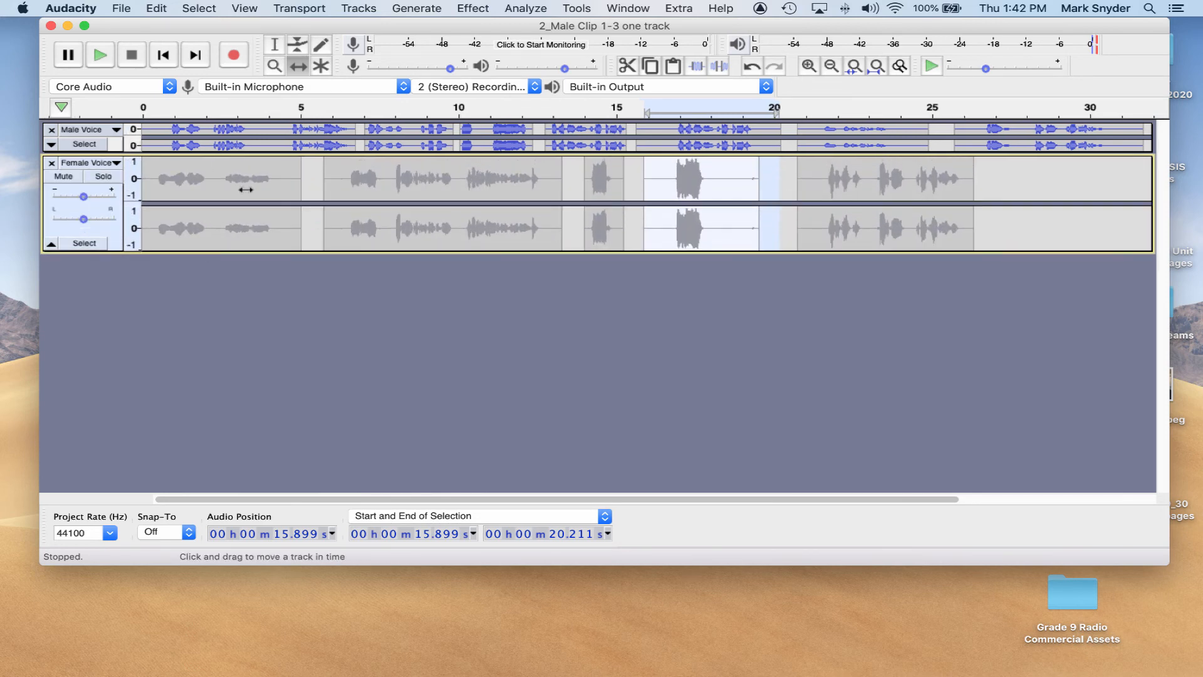
left_click_drag(270, 153, 259, 220)
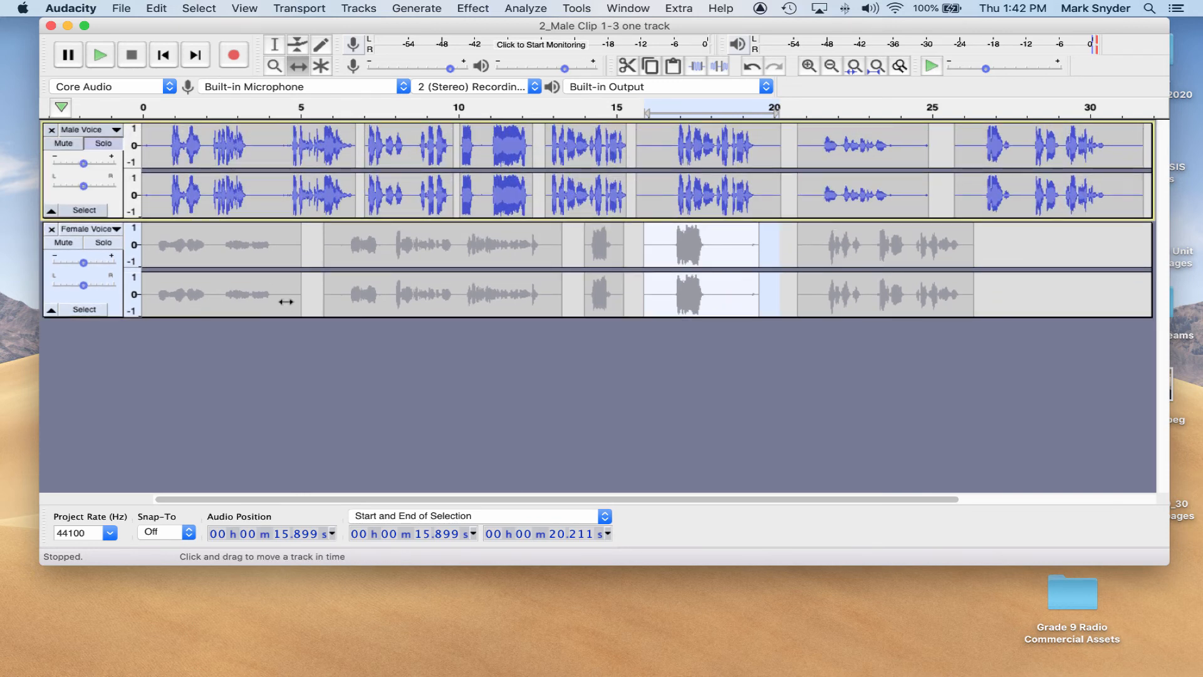
left_click_drag(292, 315, 292, 332)
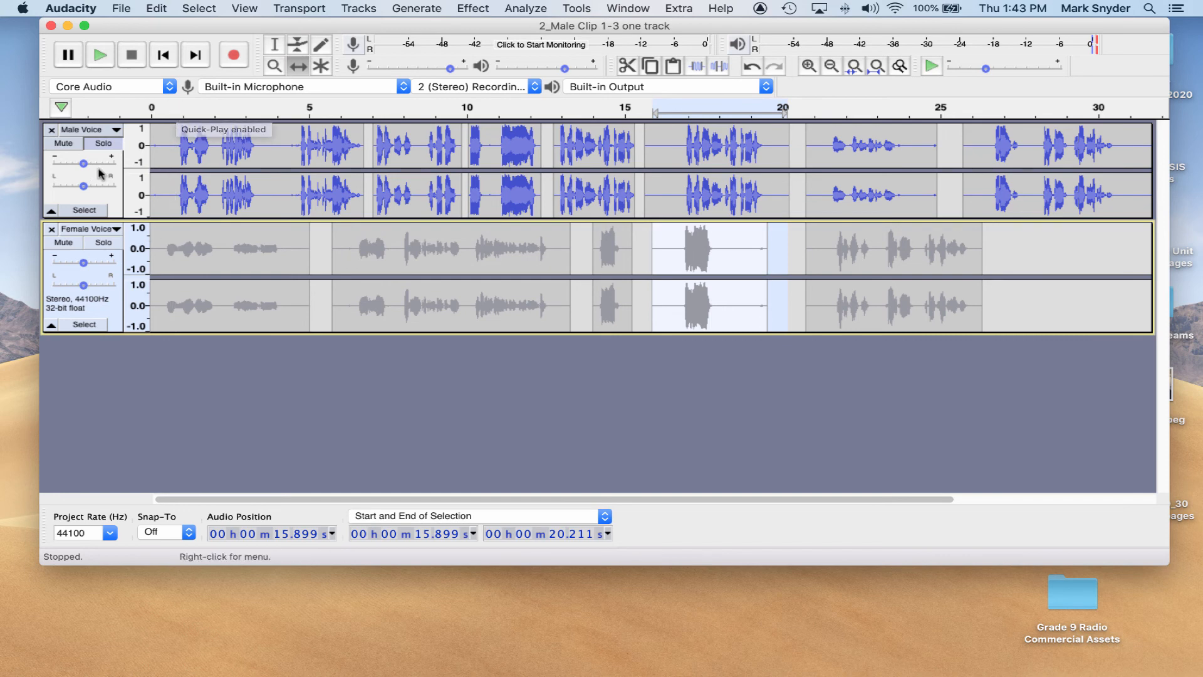
Toggle Solo on the Male Voice track and leave it off so both voice tracks are audible
left_click(105, 146)
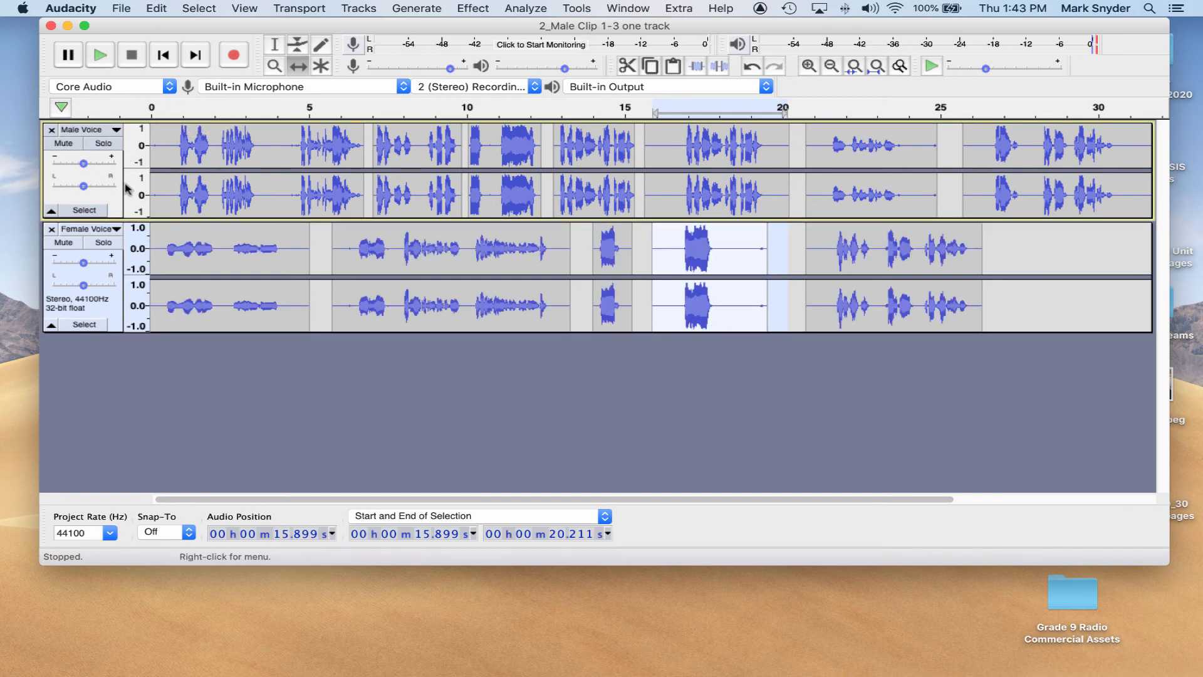
left_click(111, 146)
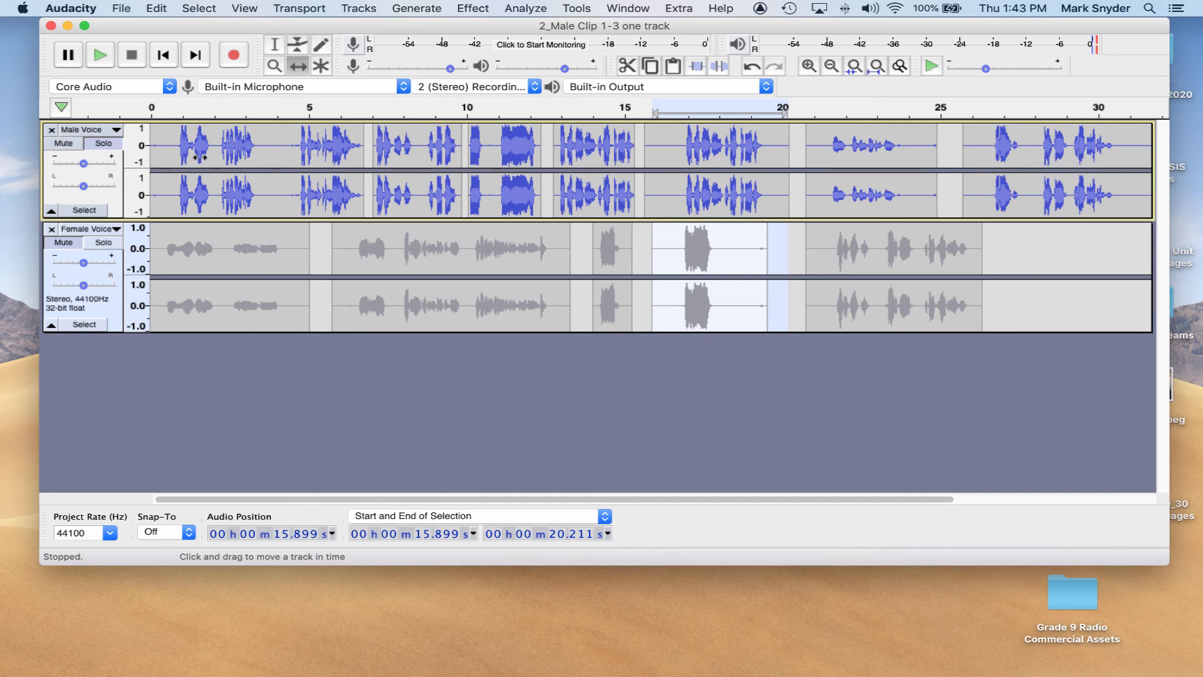
left_click(103, 145)
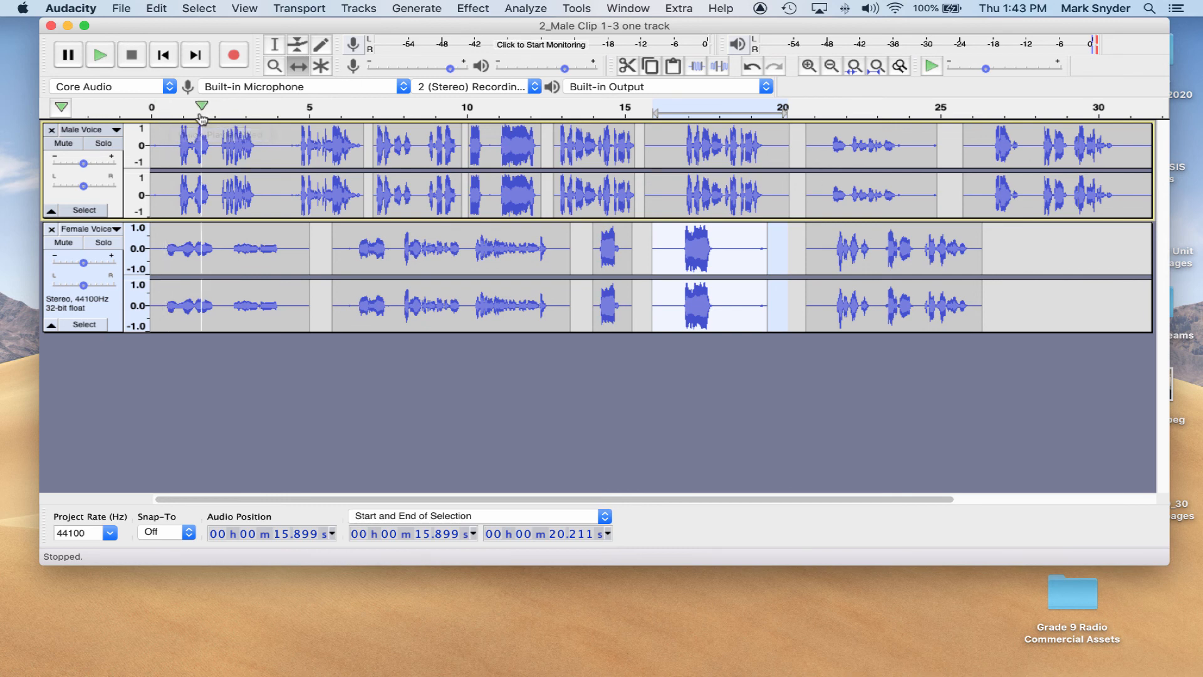
Play the Male Voice and Female Voice tracks together from about 0.5 s and stop the playback
left_click(166, 116)
left_click(166, 116)
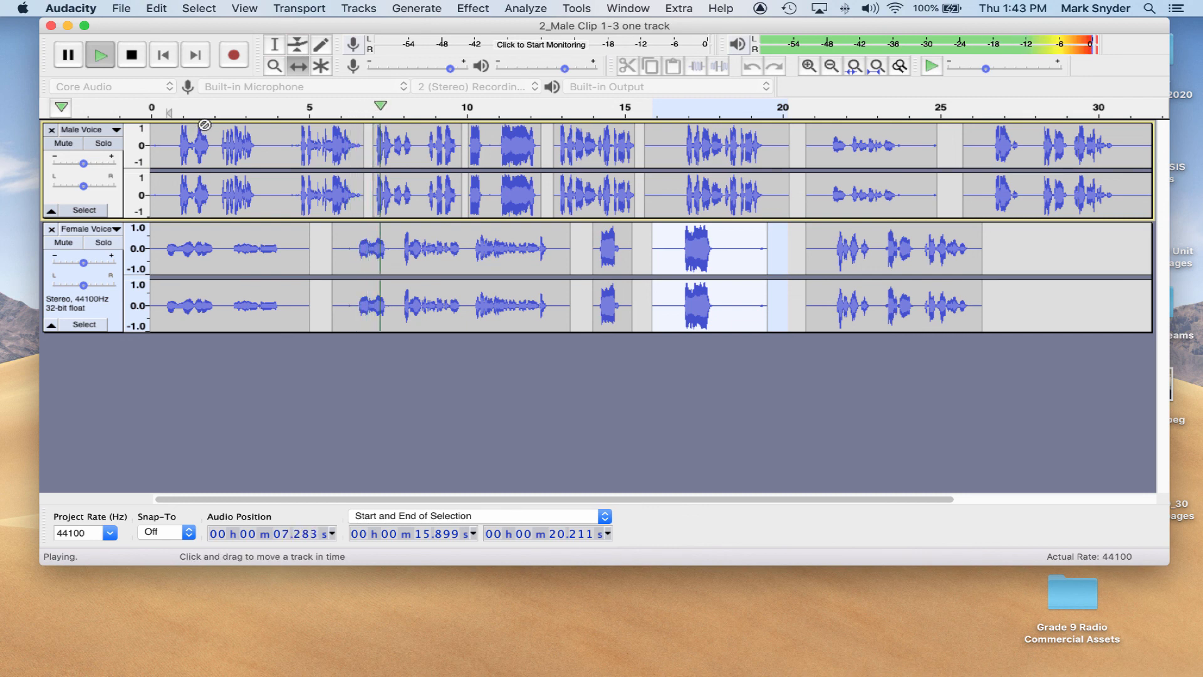
key("space")
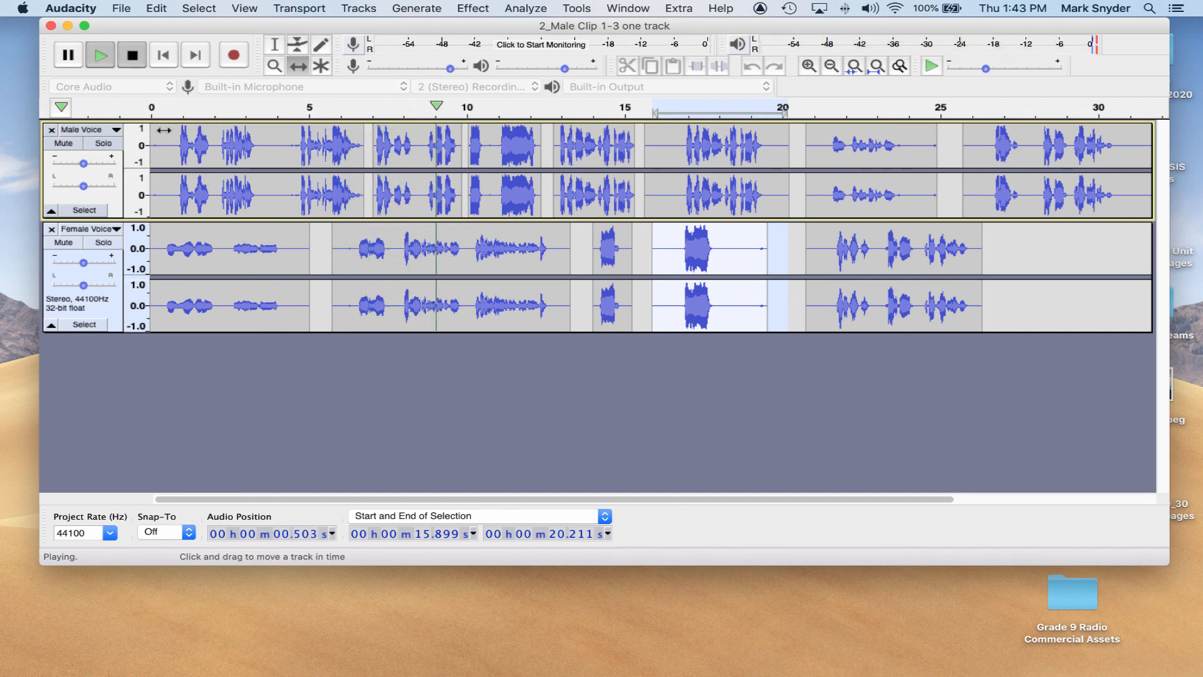